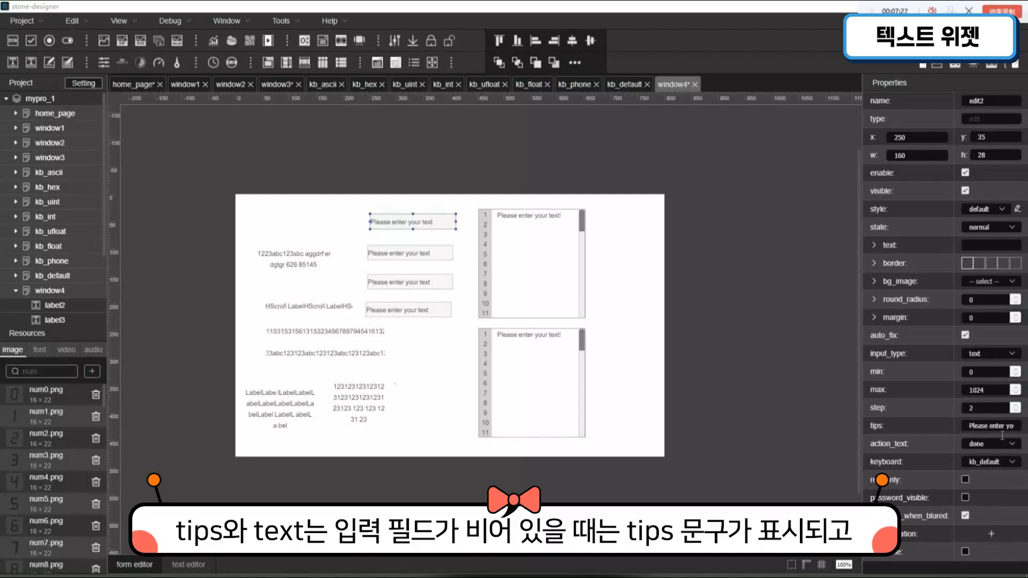
- Enter 123 as the text of the edit2 field, and replace it with abc
left_click(969, 248)
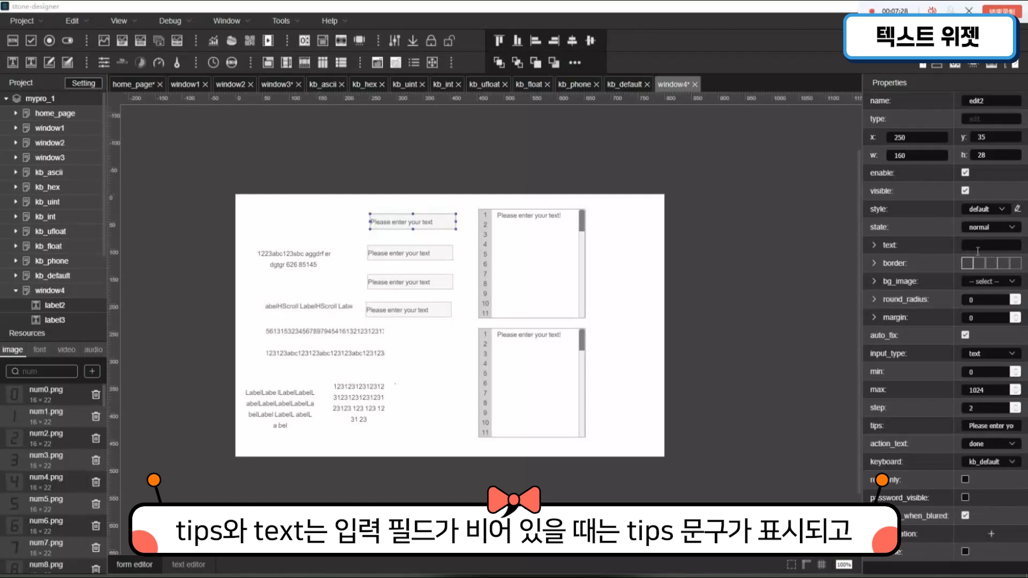
type("123")
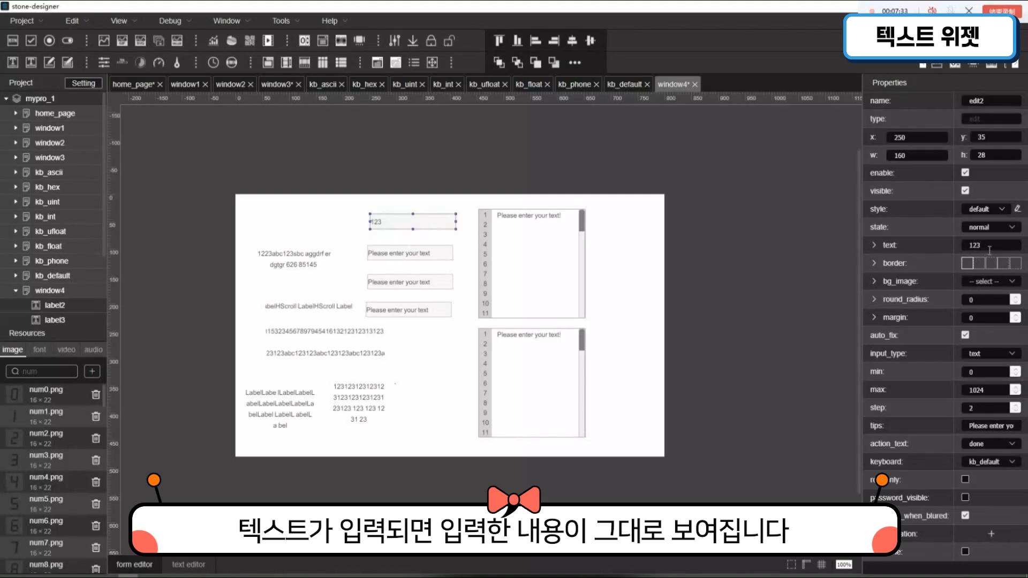
left_click_drag(993, 250, 927, 230)
type("abc")
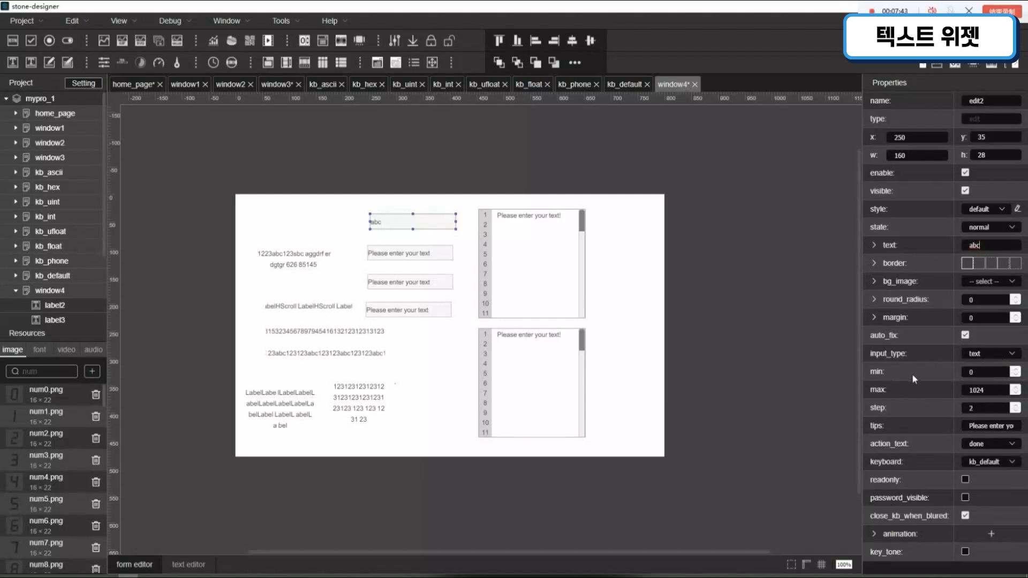
- Try the int and float input types on the edit2 field, and return it to the text type
left_click(1003, 356)
left_click(992, 400)
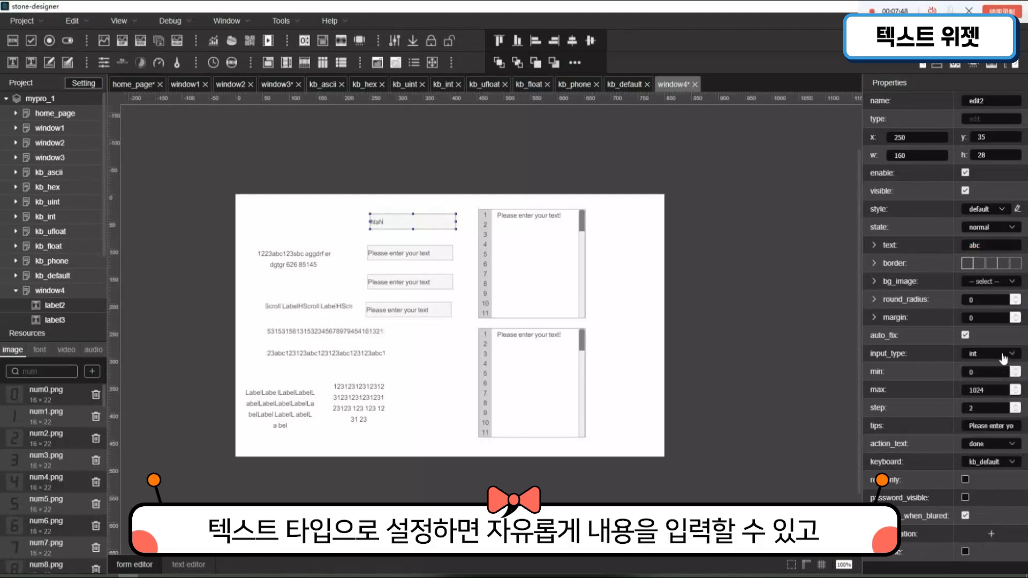
left_click(1001, 355)
left_click(995, 419)
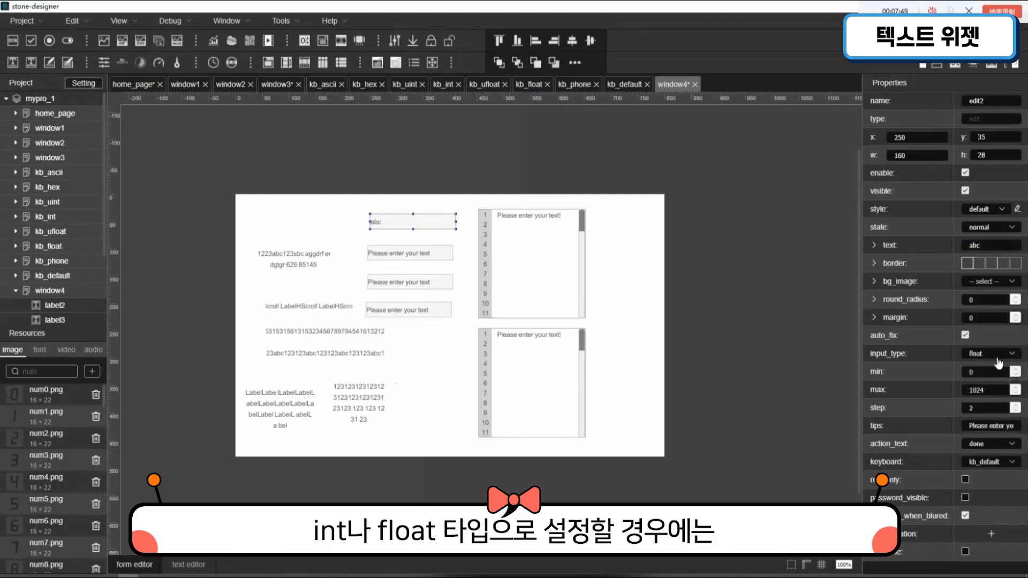
left_click(1006, 356)
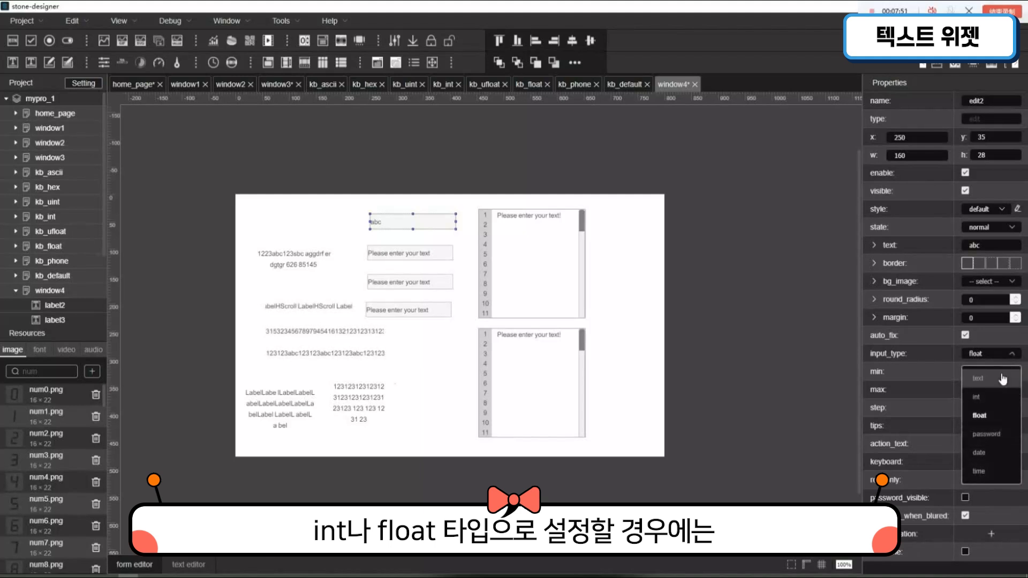
left_click(1000, 380)
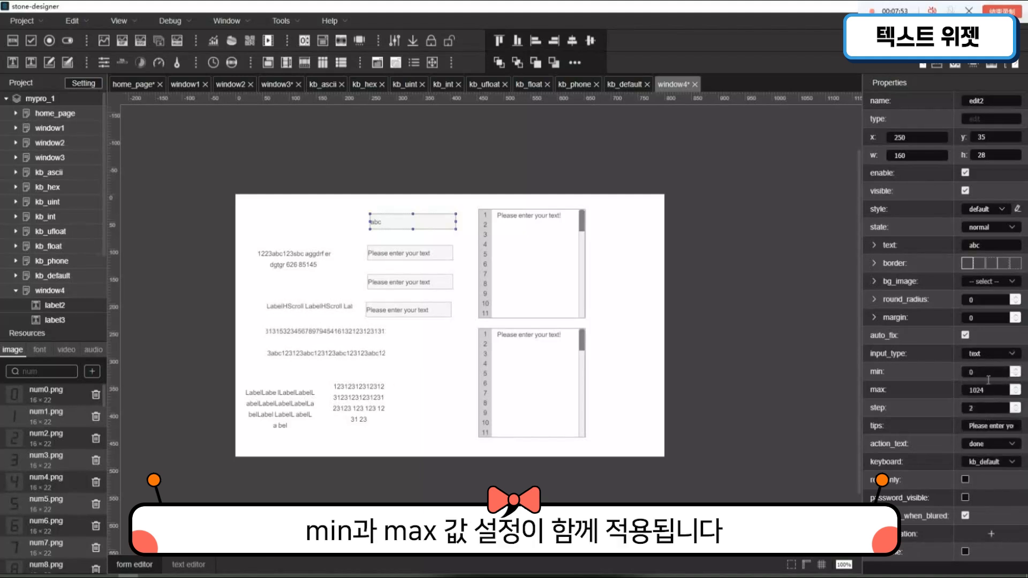
- Review the available action_text and keyboard options of the edit2 field without changing them
left_click(1011, 445)
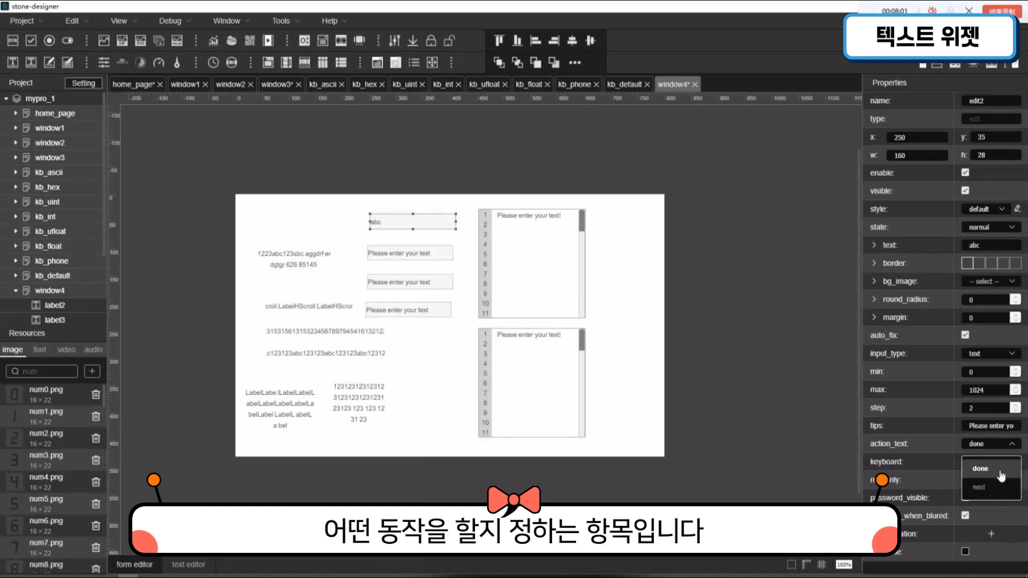
left_click(1007, 452)
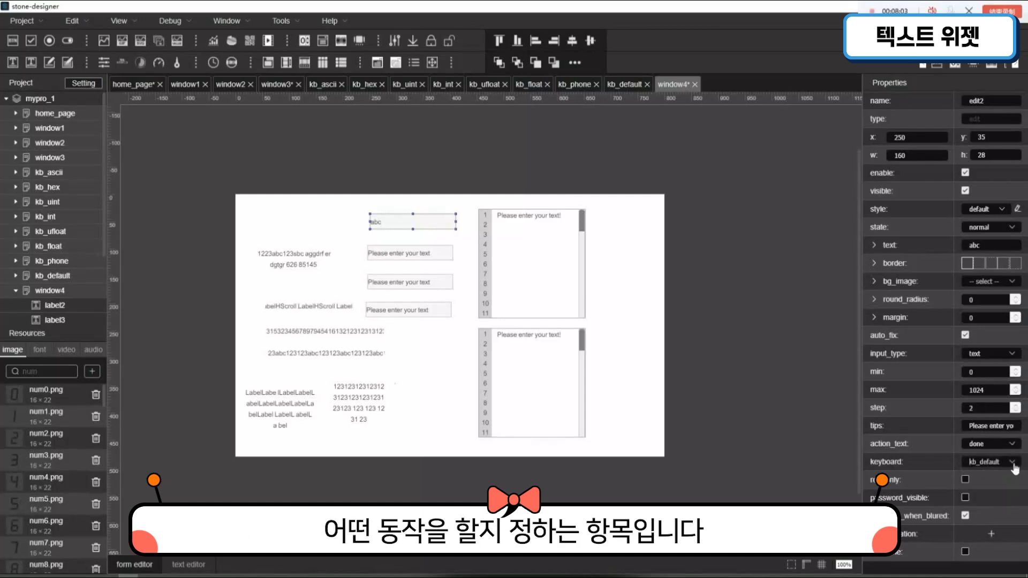
left_click(1012, 464)
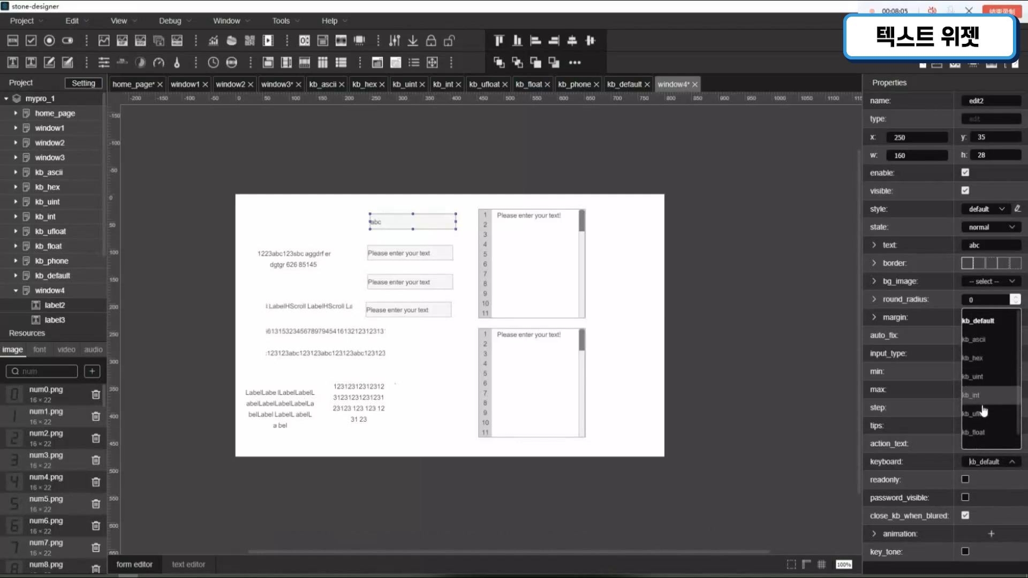
scroll(999, 417, "down", 1)
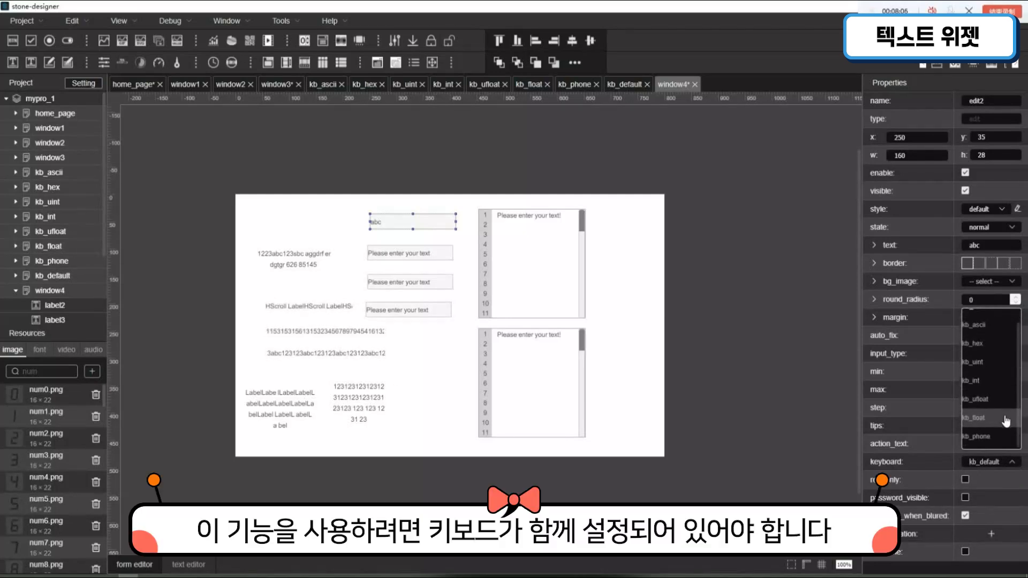
scroll(988, 399, "up", 1)
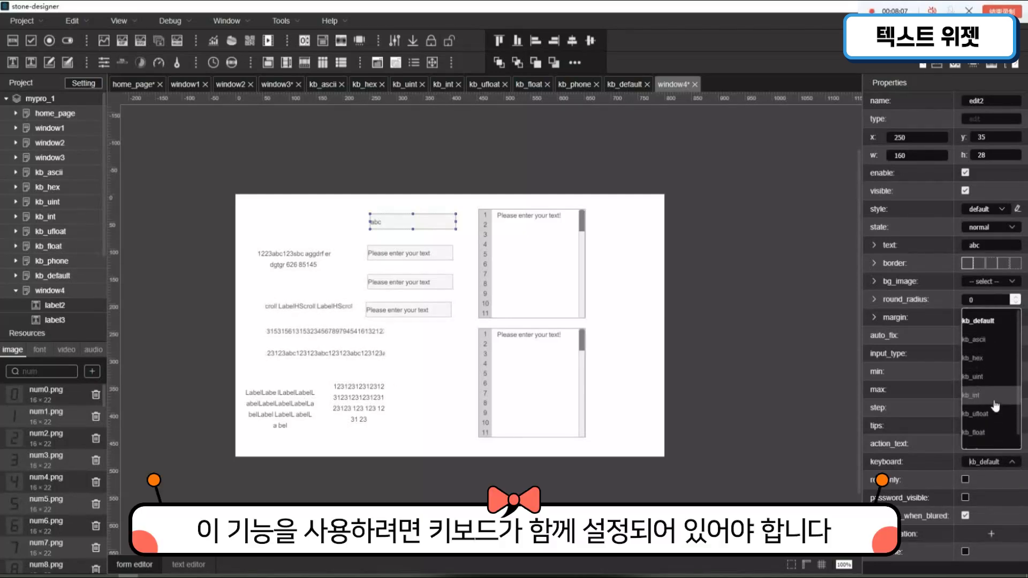
left_click(1004, 471)
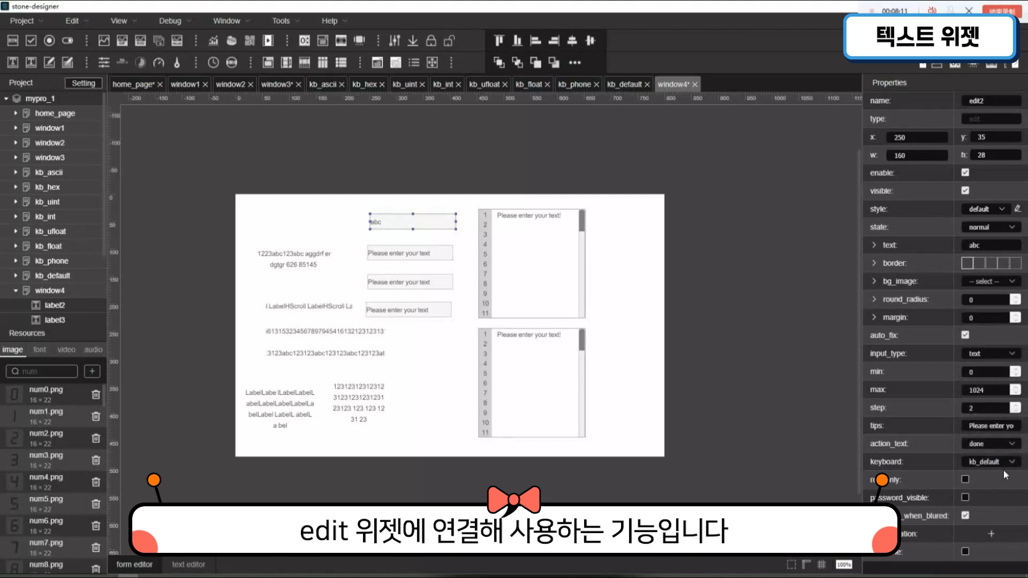
- Enable readonly and password_visible on the edit2 field, and set its input type to password
left_click(971, 481)
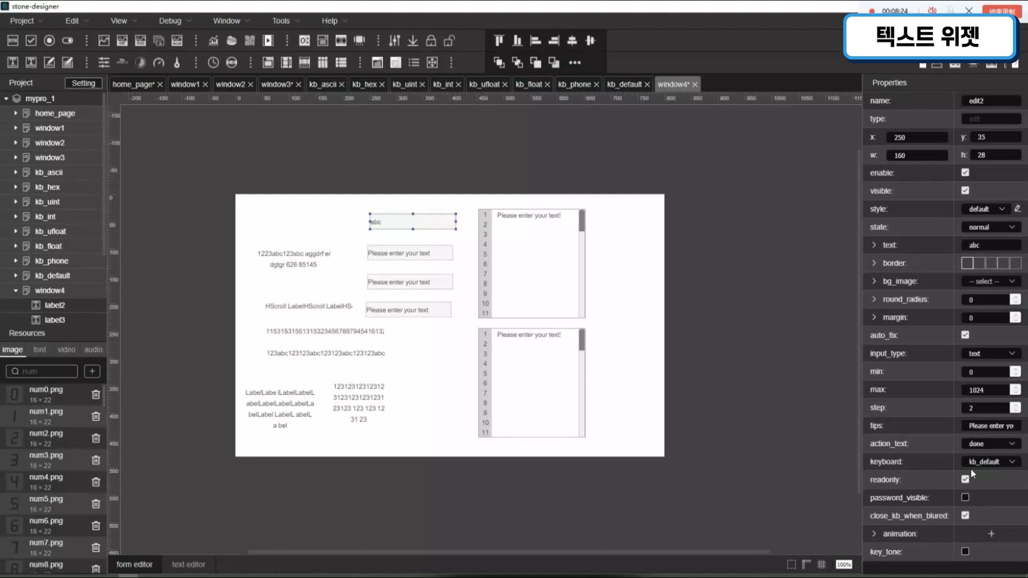
left_click(970, 499)
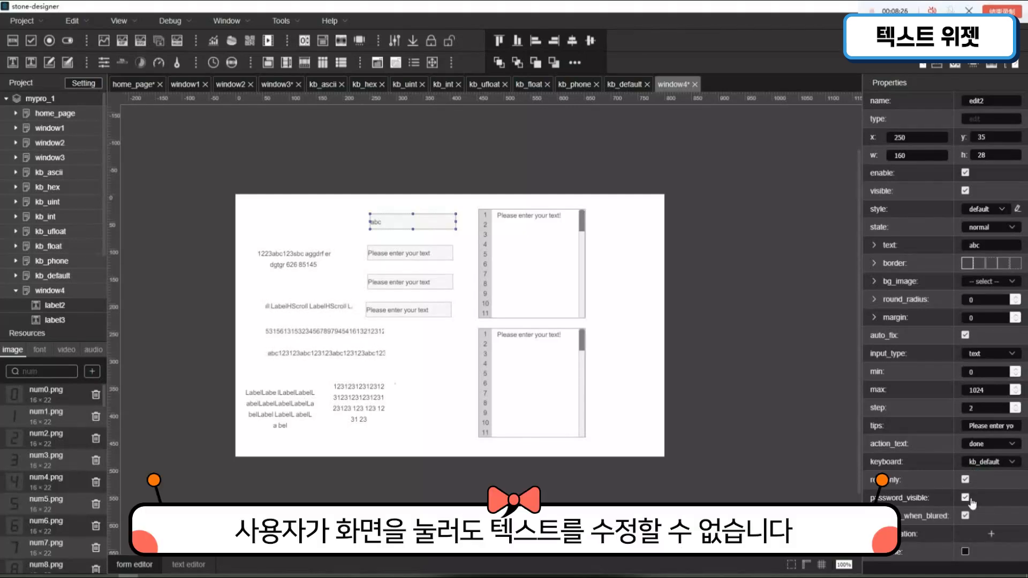
left_click(992, 356)
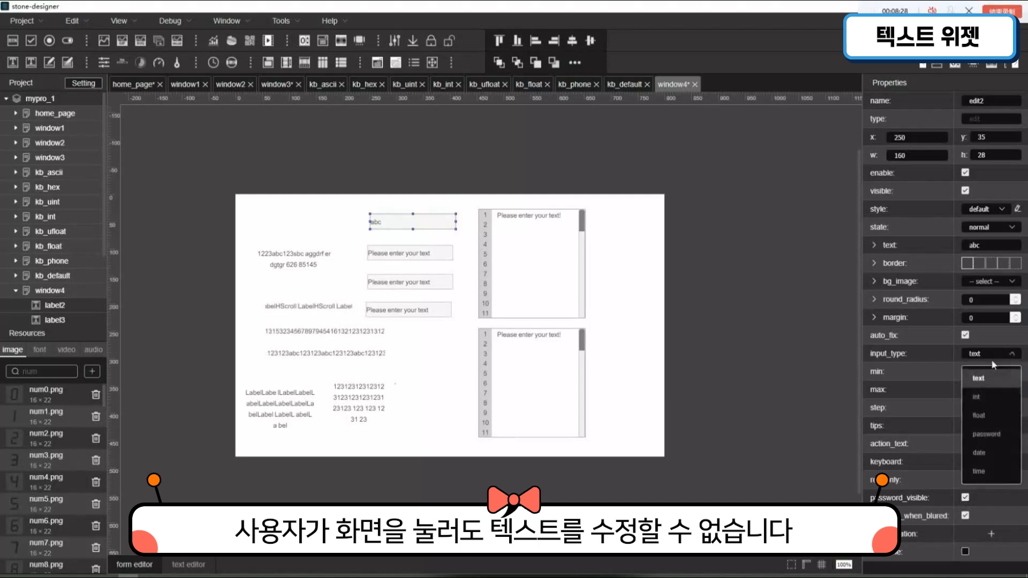
left_click(1000, 435)
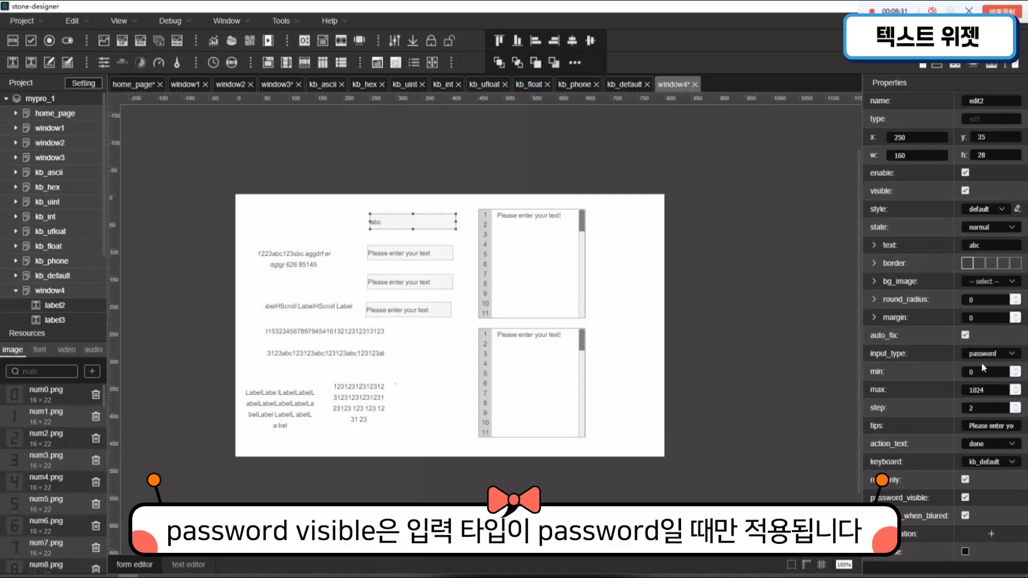
- Disable password_visible on edit2, extend its text to a longer sample password, and enable password_visible again
left_click(966, 498)
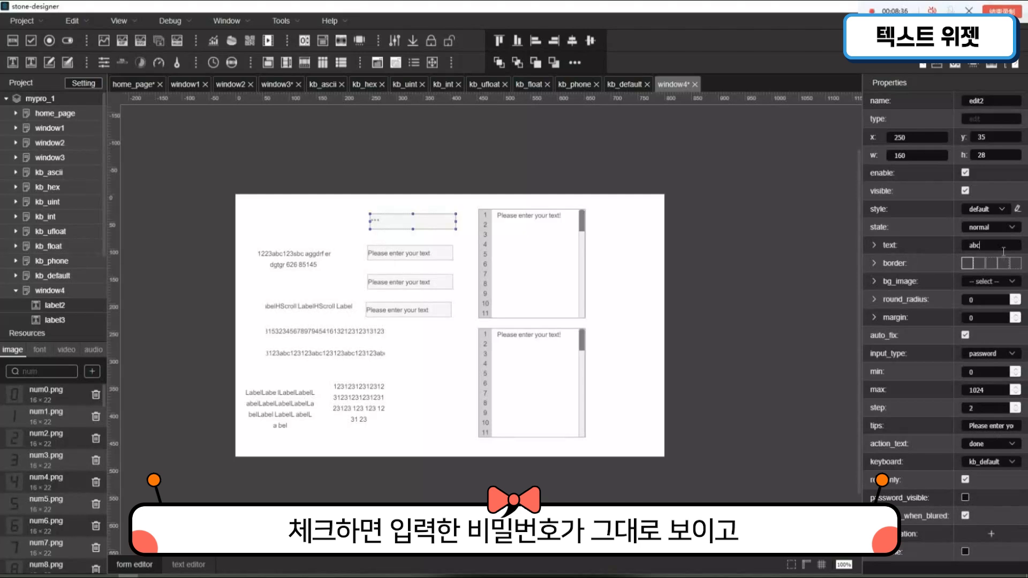
type("123456")
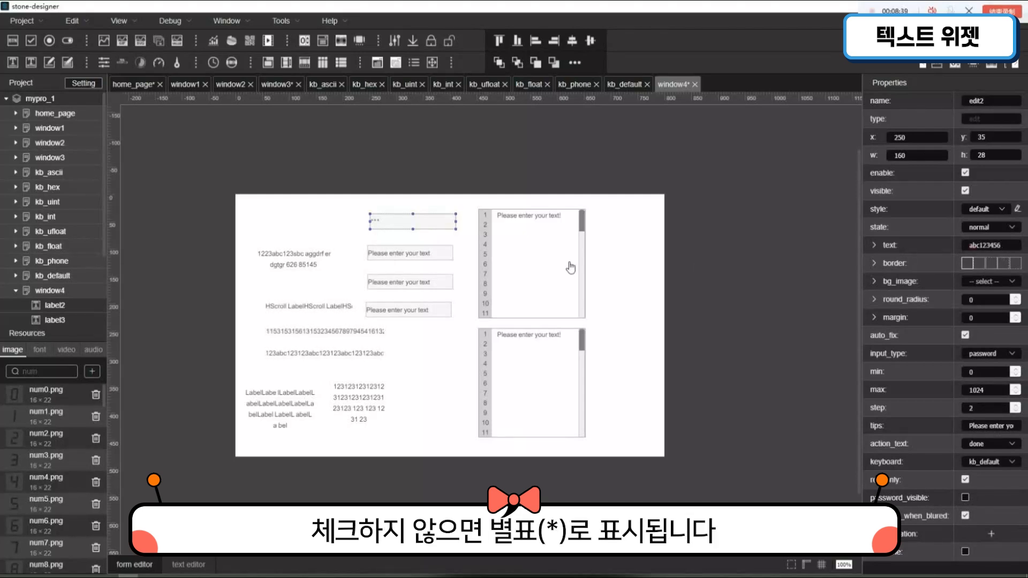
left_click(438, 179)
left_click(398, 225)
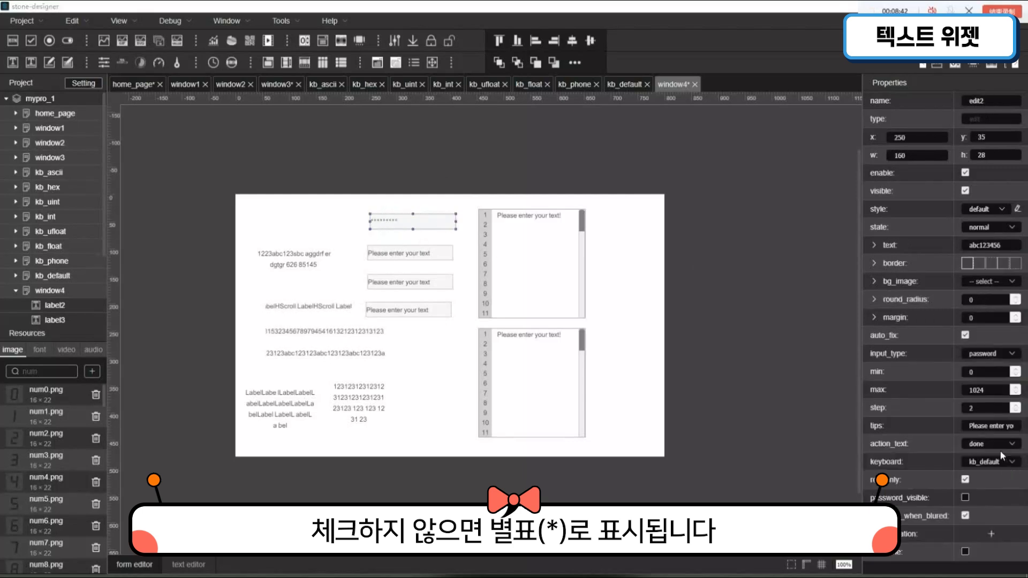
left_click(966, 499)
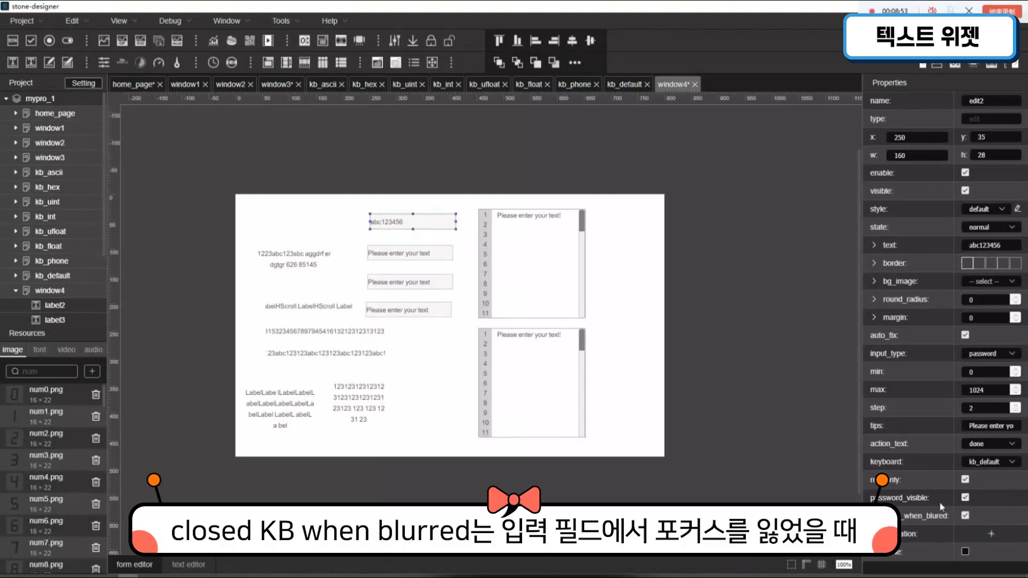
- Configure the edit3 field as int input with a min of 10, a max of 1000 and a step of 5
left_click(445, 253)
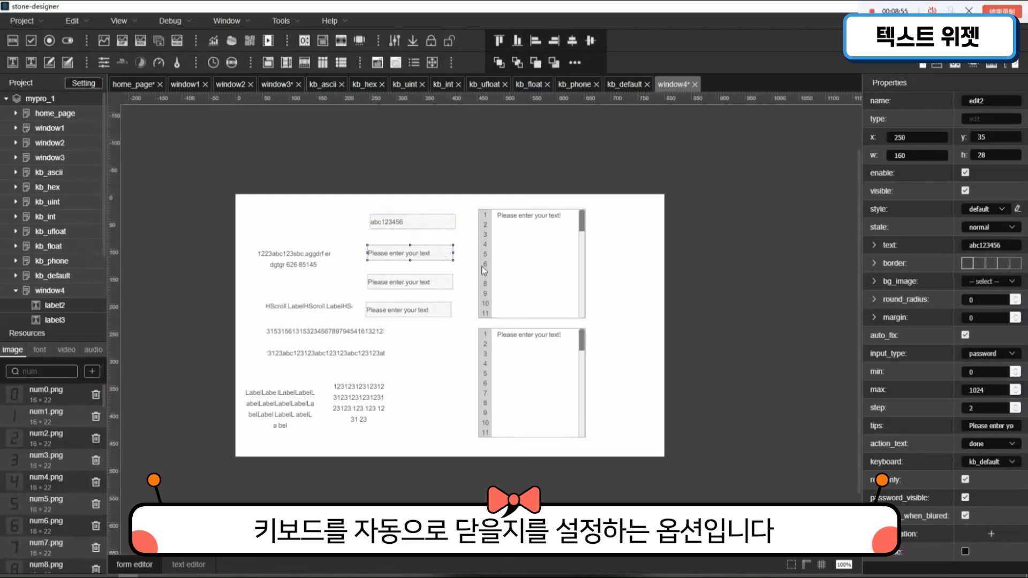
left_click(990, 354)
left_click(991, 397)
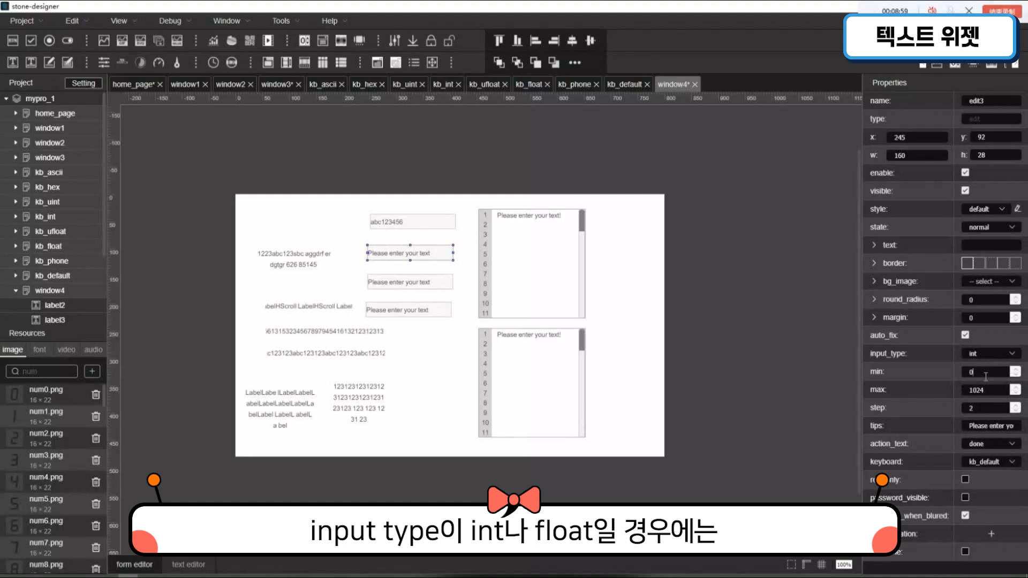
left_click_drag(986, 376, 949, 369)
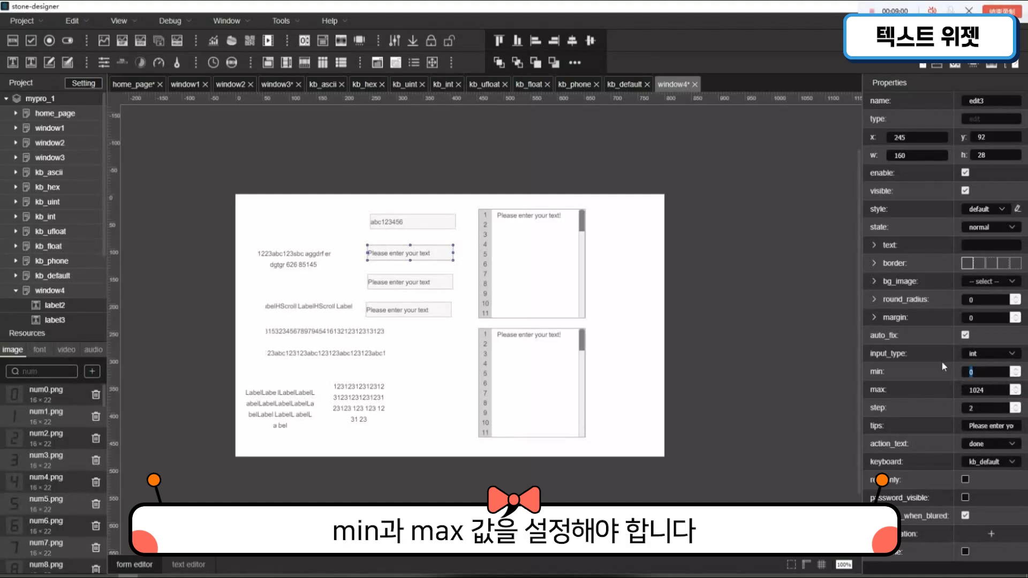
type("10")
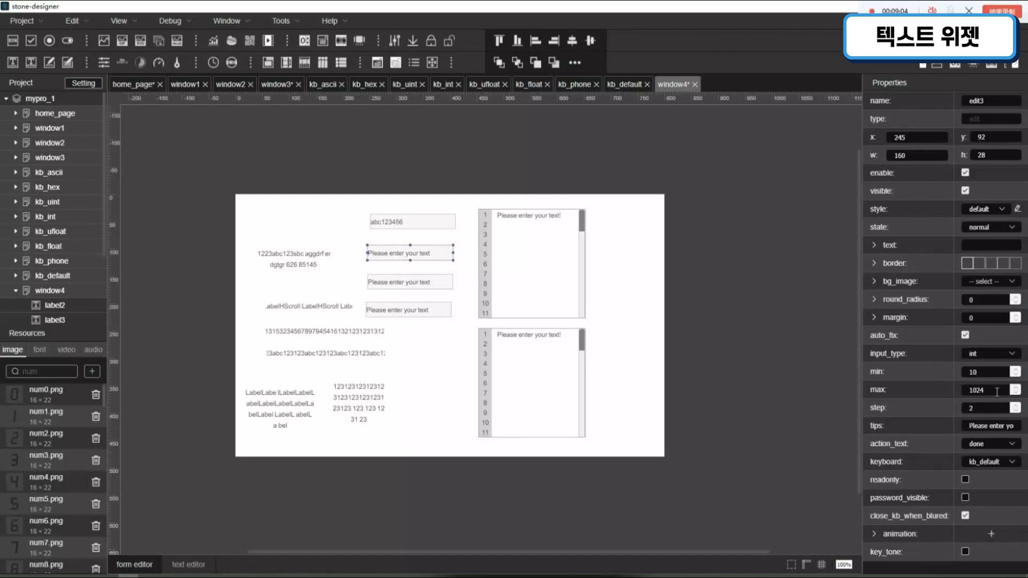
left_click_drag(995, 390, 918, 385)
type("1000")
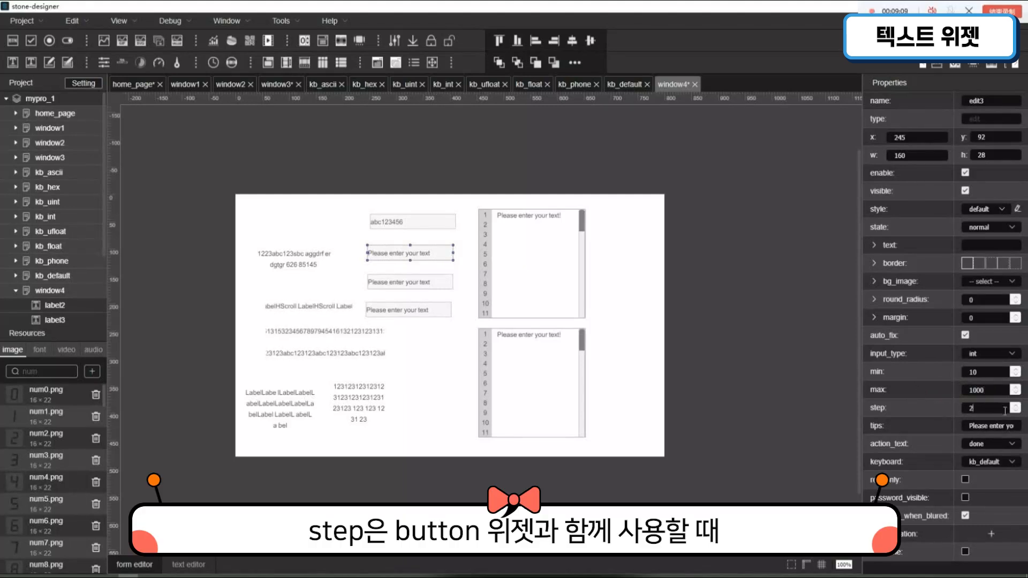
left_click_drag(1006, 412, 907, 402)
type("5")
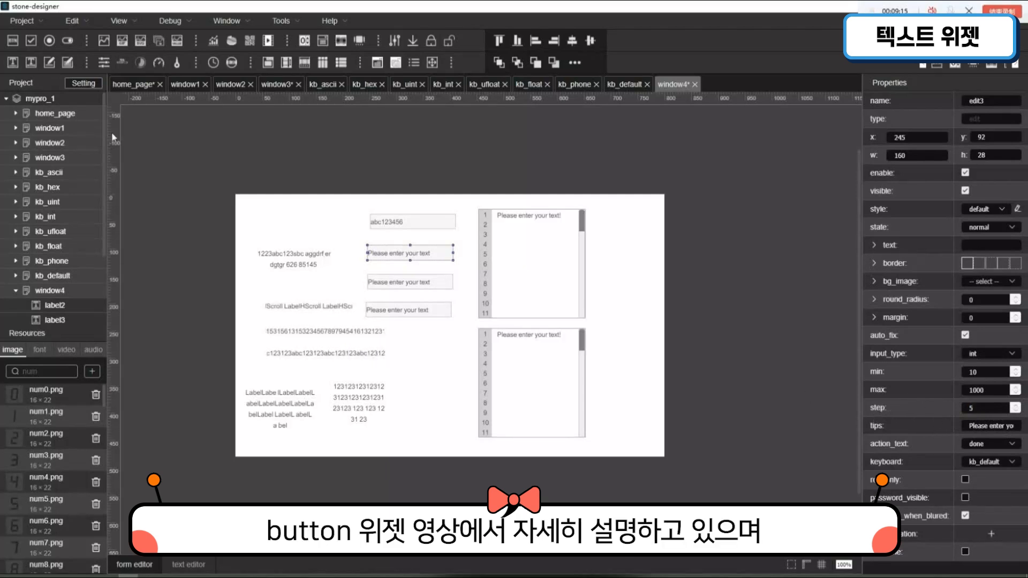
- Add a button below the edit fields at about x 342, y 298, and set its user_define option to set_value
left_click(13, 41)
left_click(423, 363)
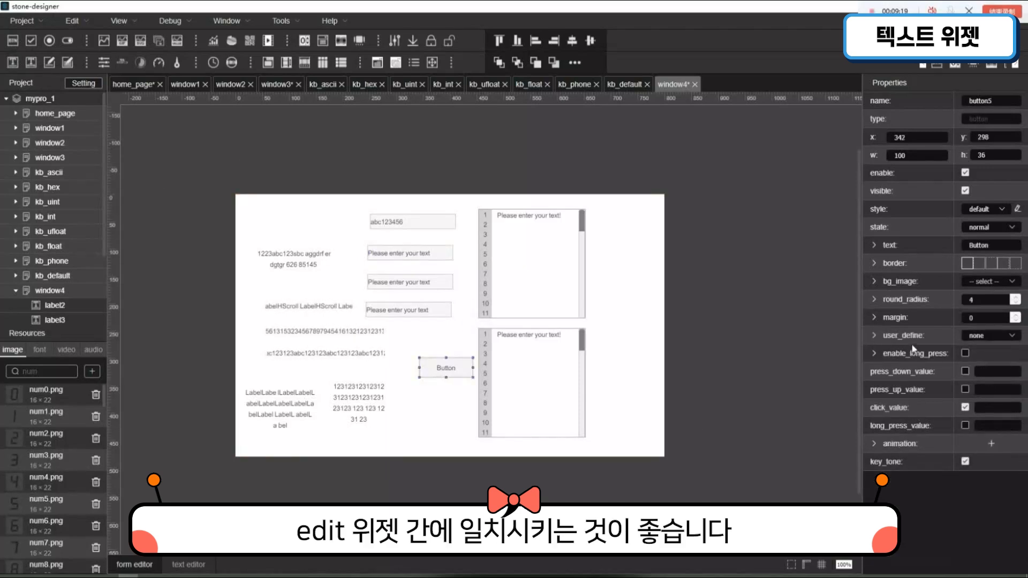
left_click(985, 335)
left_click(992, 453)
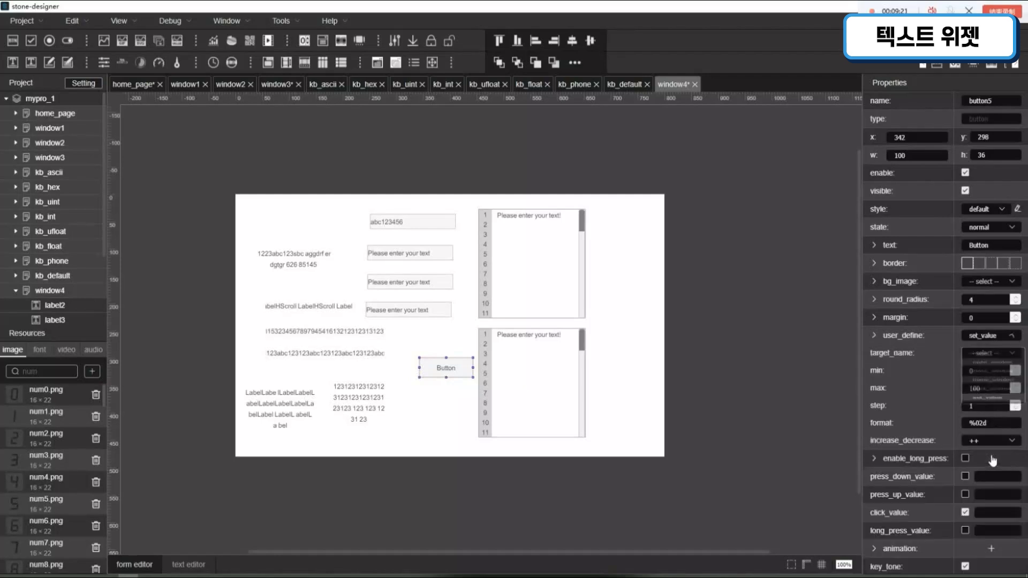
- Examine which widgets can be chosen as the new button's target_name, without selecting one
left_click(988, 354)
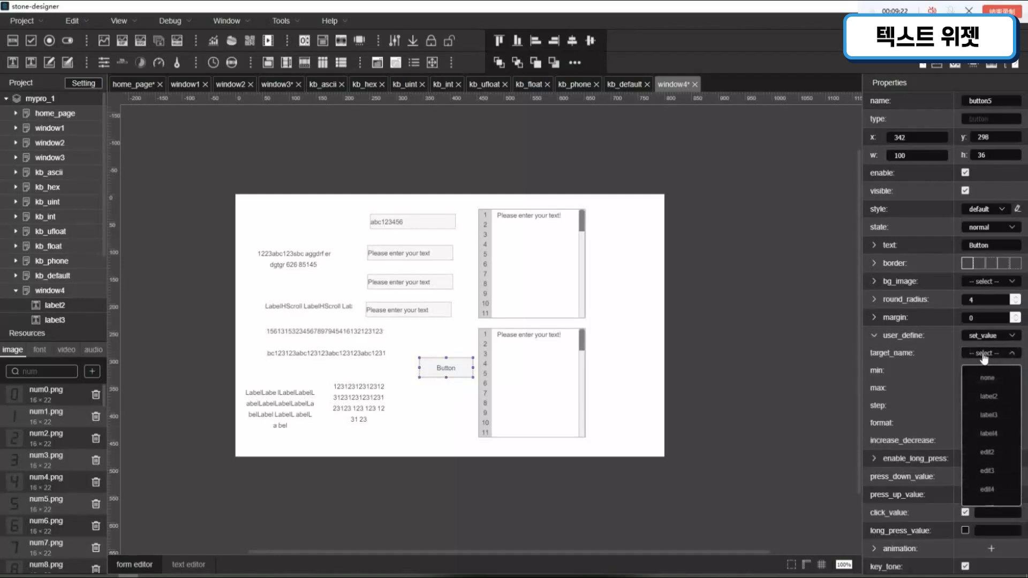
scroll(992, 412, "down", 1)
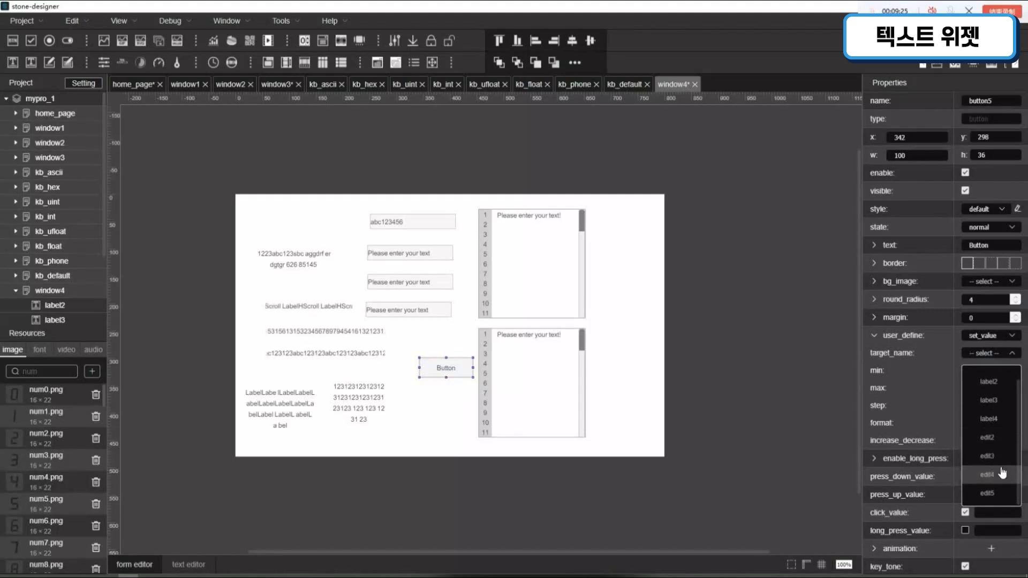
left_click(642, 386)
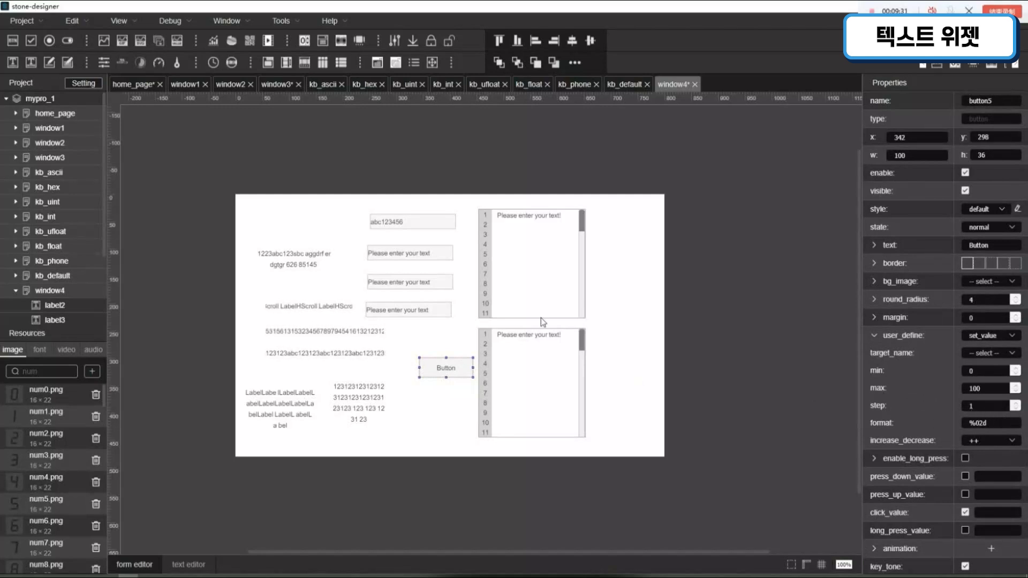
- Set the text of the edit3 field to 15
left_click(401, 223)
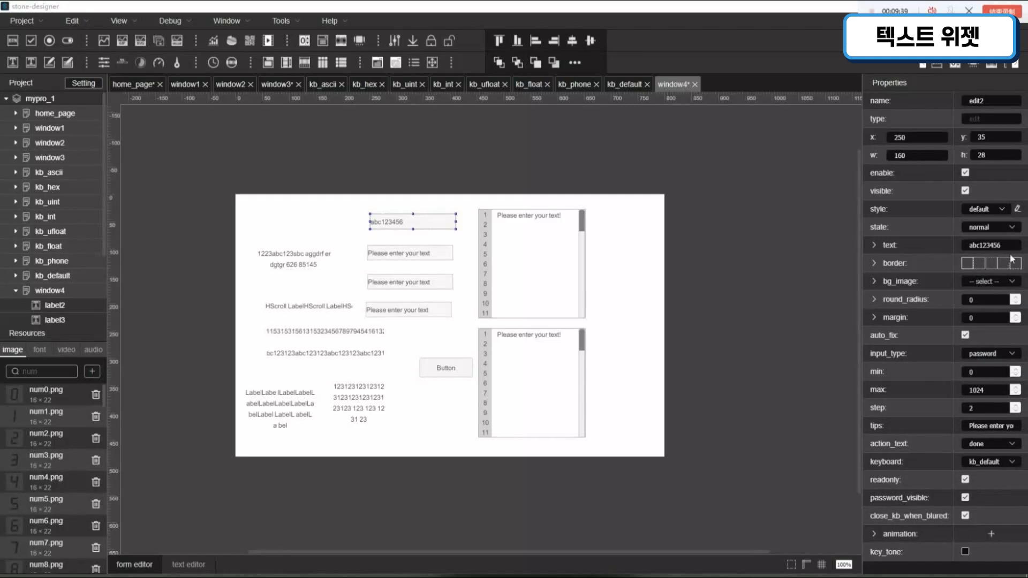
left_click(418, 253)
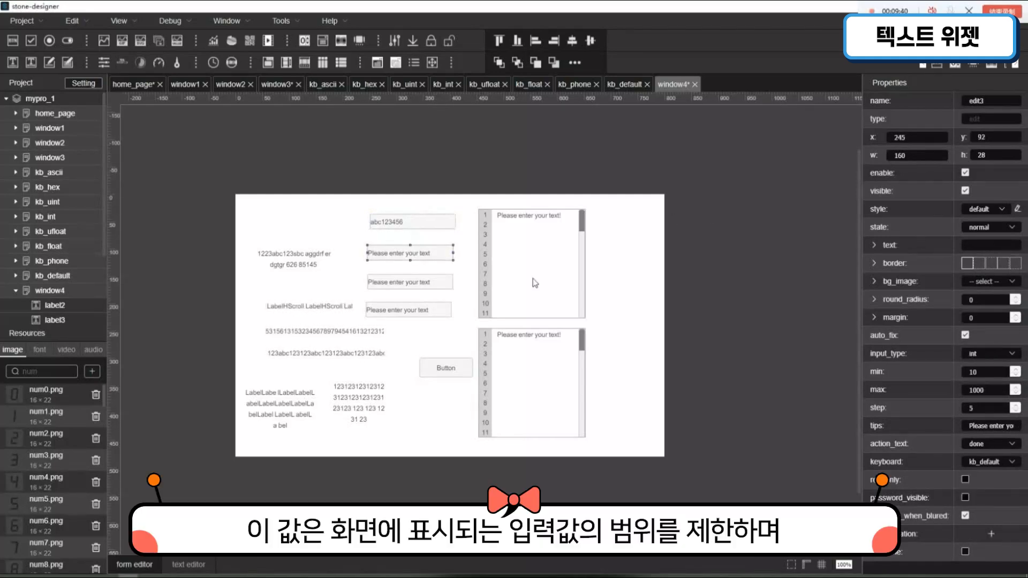
left_click(1006, 250)
type("15")
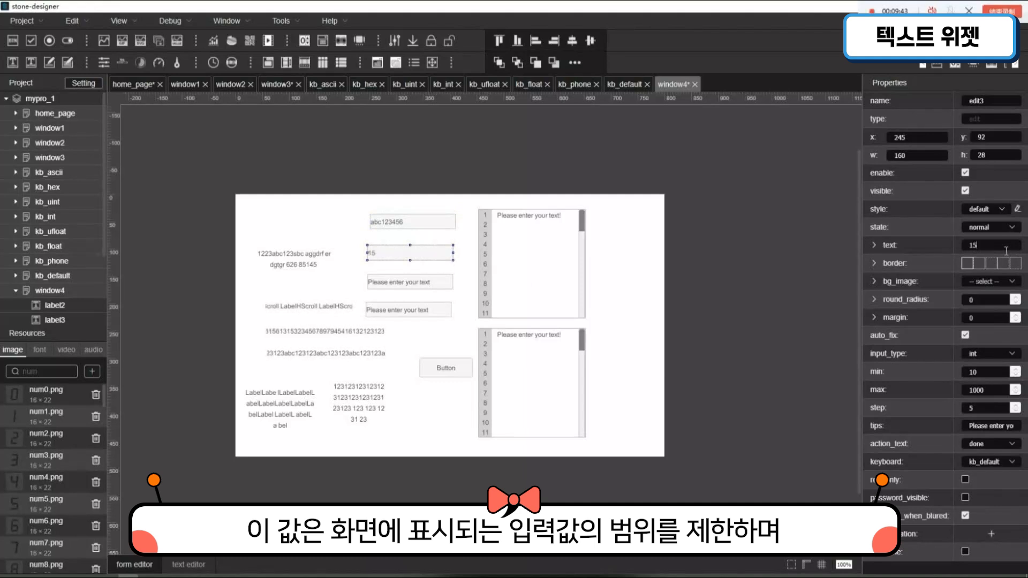
- Try 5 as the edit3 field's text and replace it with 1050 to illustrate the min and max limits
left_click_drag(1006, 251, 916, 236)
type("5")
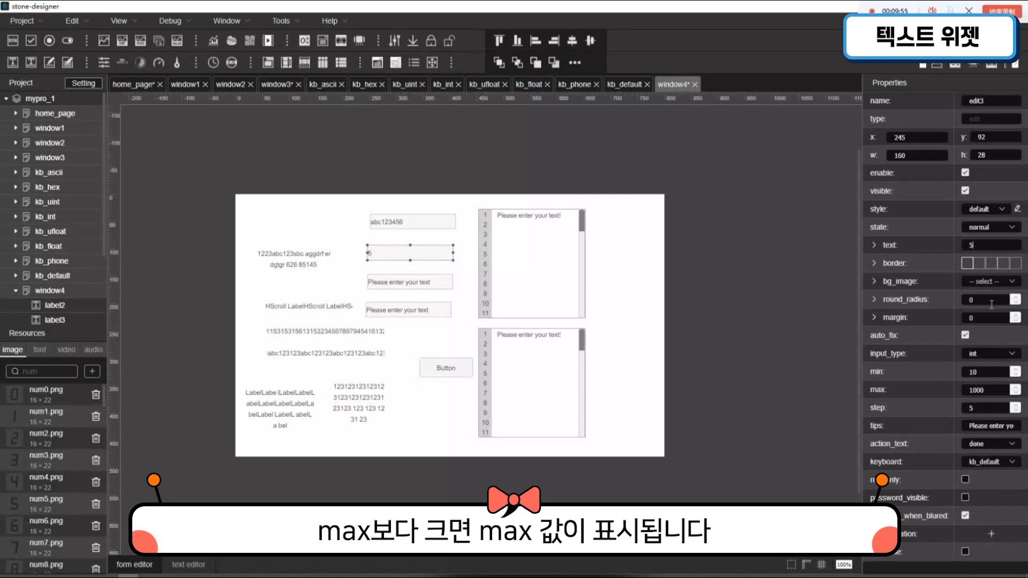
left_click(999, 247)
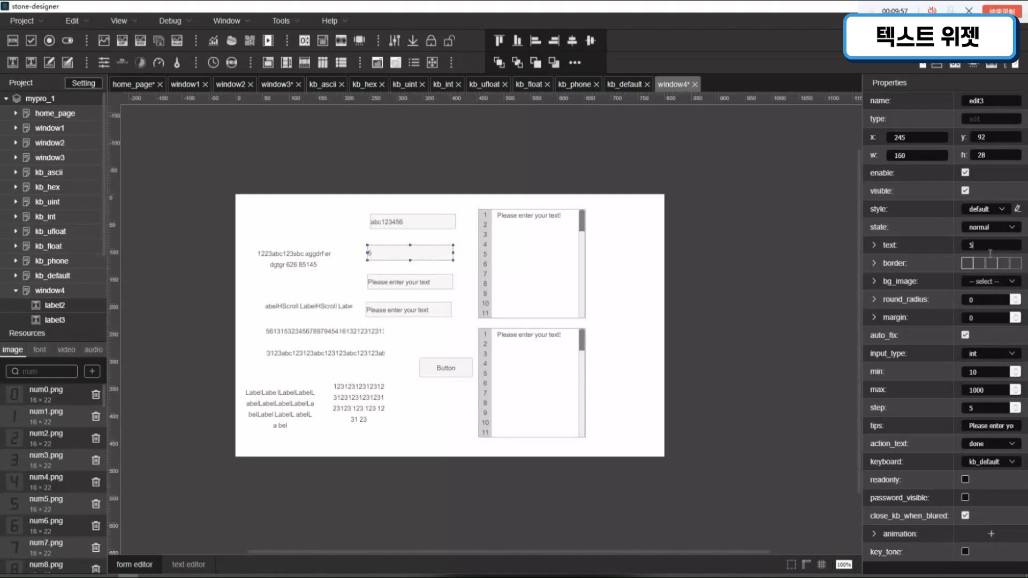
key("BackSpace")
type("1050")
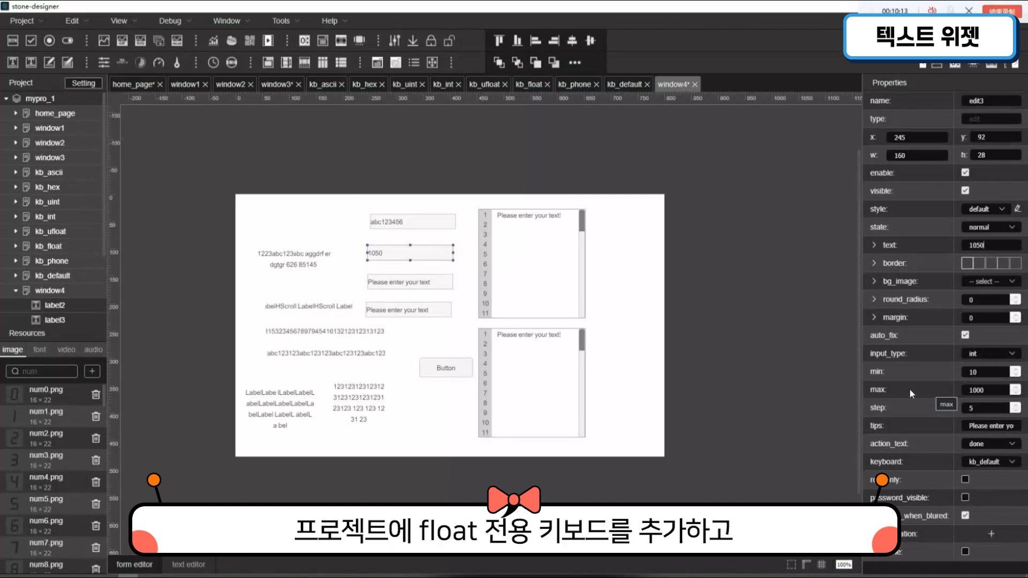
- Configure the edit4 field as float input with the kb_ufloat keyboard and set its text to 10.50
left_click(412, 285)
left_click(1013, 359)
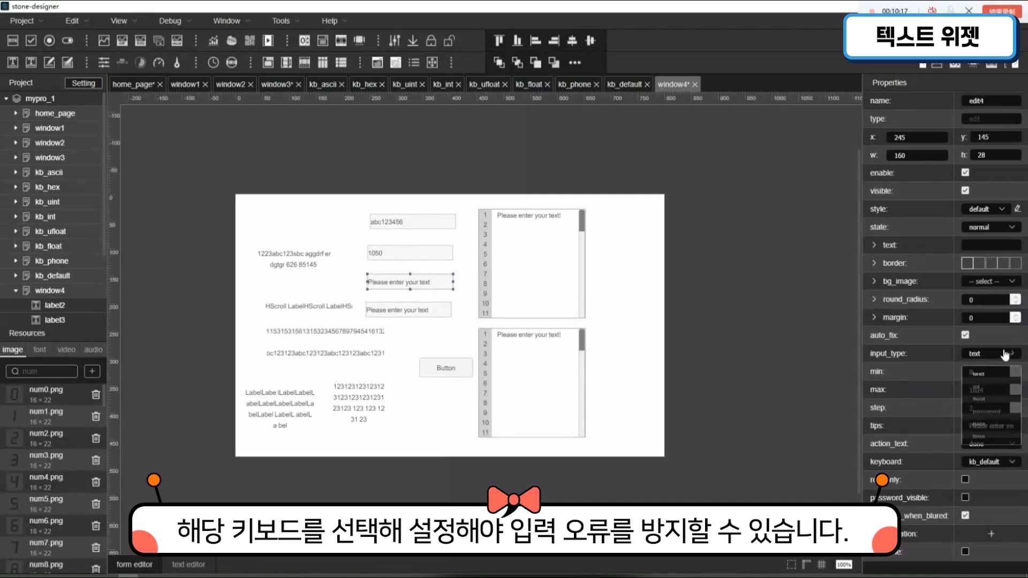
left_click(1006, 399)
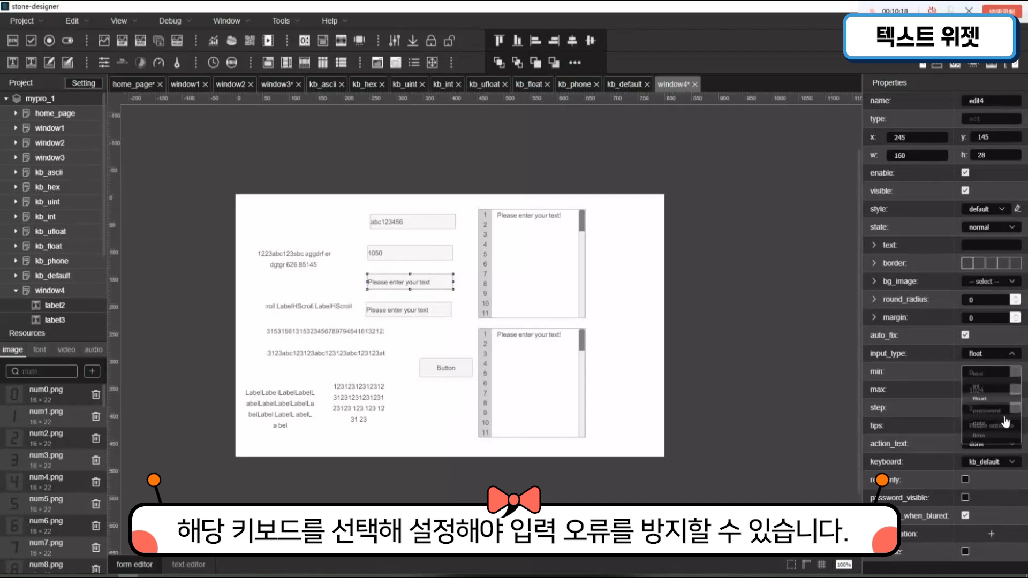
left_click(999, 461)
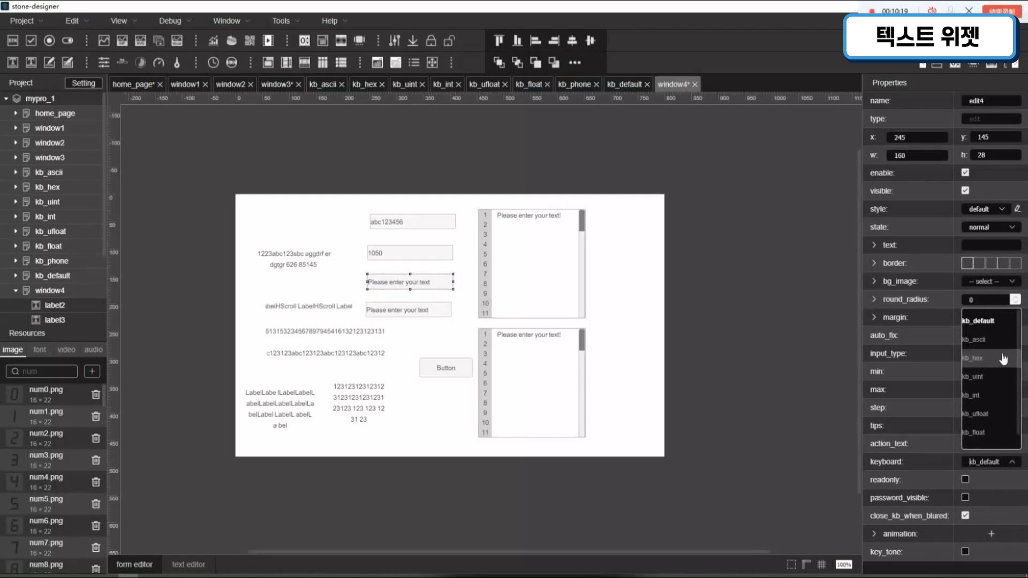
left_click(989, 416)
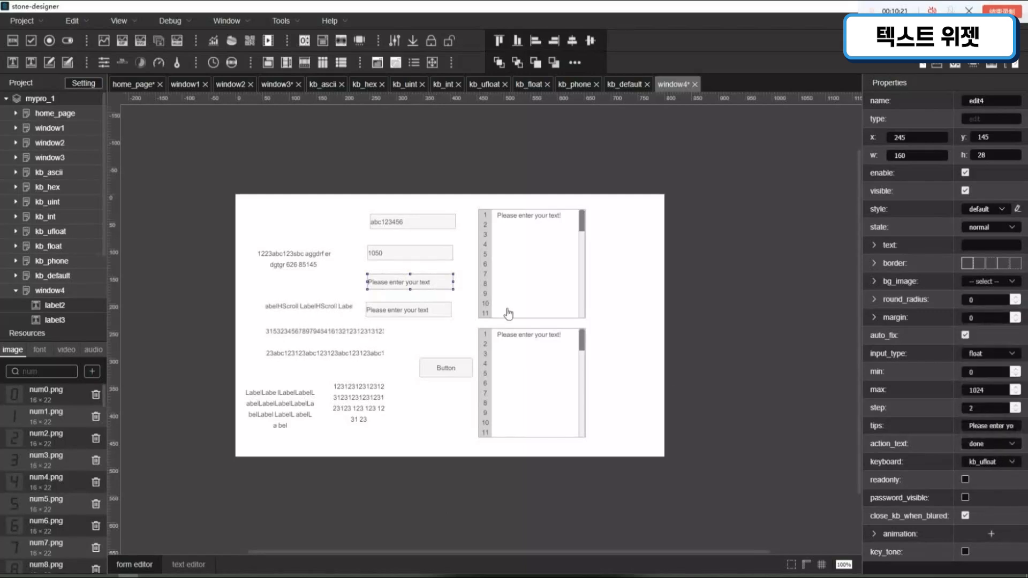
left_click(991, 246)
type("10.50")
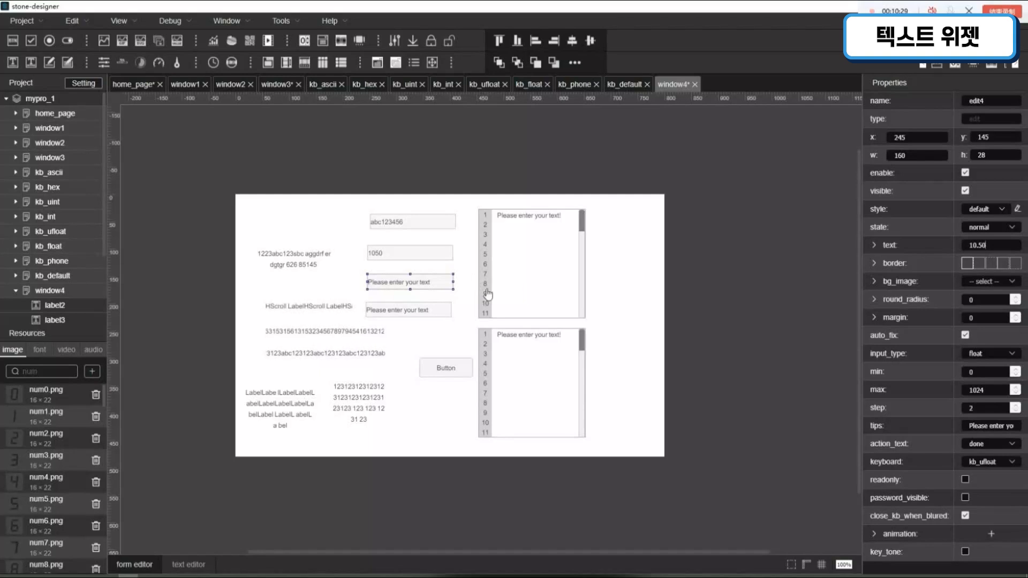
- Set the edit5 field's input_type to password and enter a sample password as its text
left_click(459, 306)
left_click(415, 313)
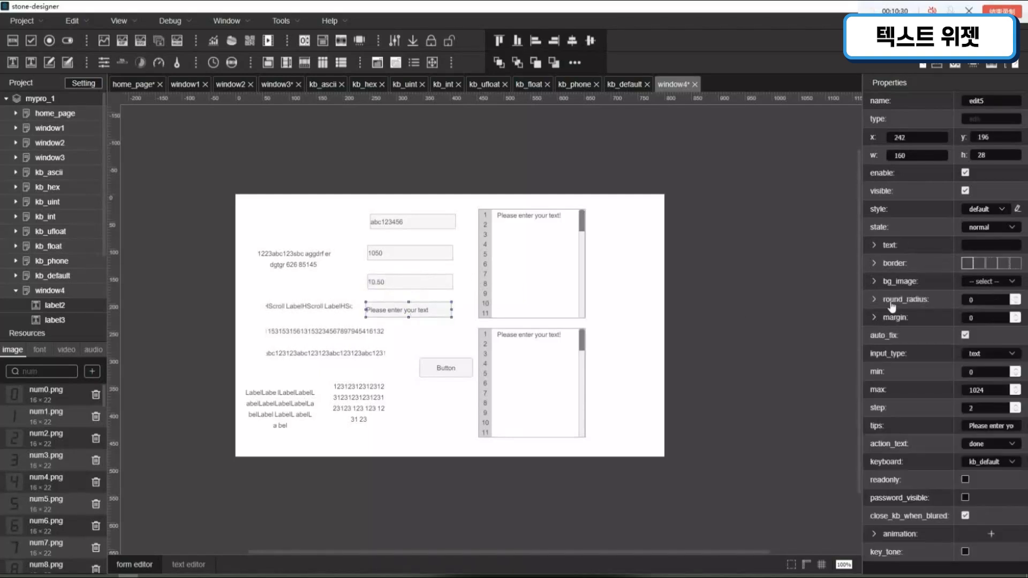
left_click(988, 354)
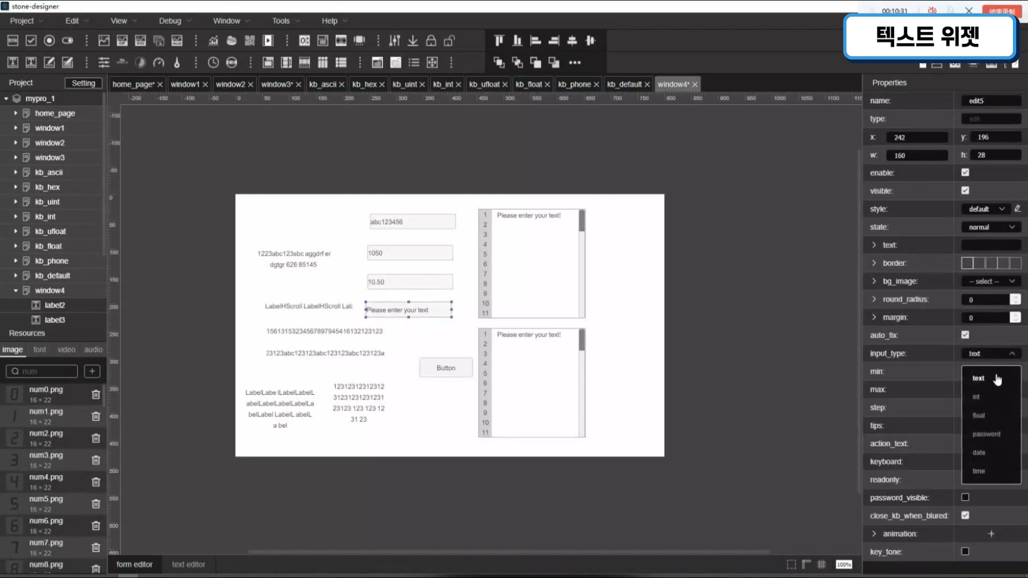
left_click(1003, 445)
left_click(984, 249)
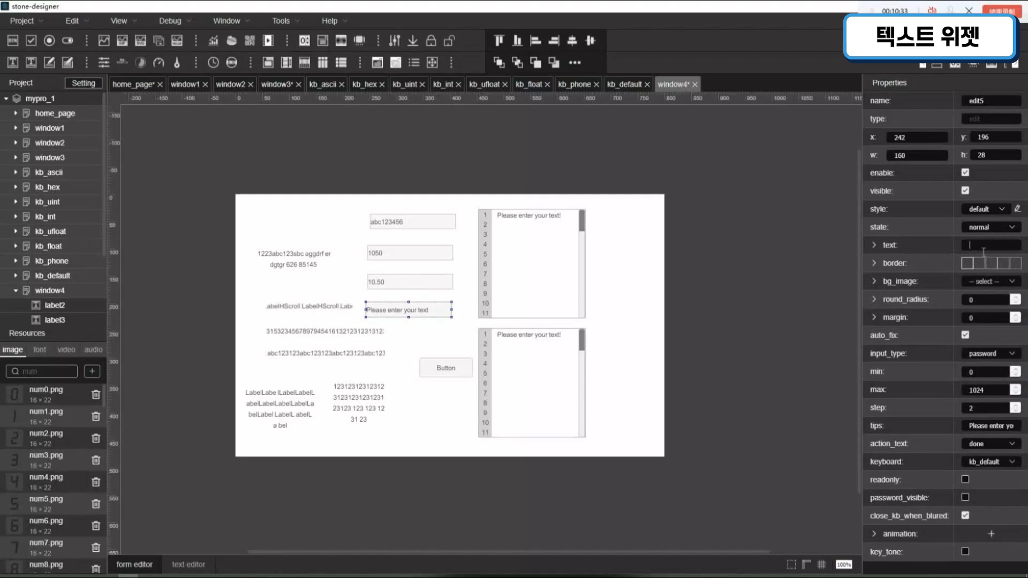
type("123456")
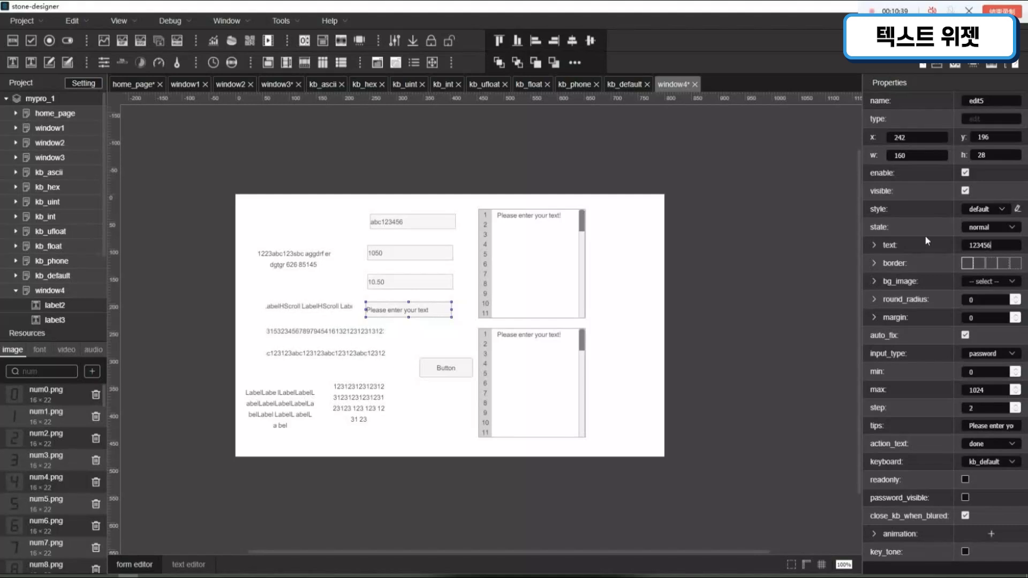
left_click(608, 315)
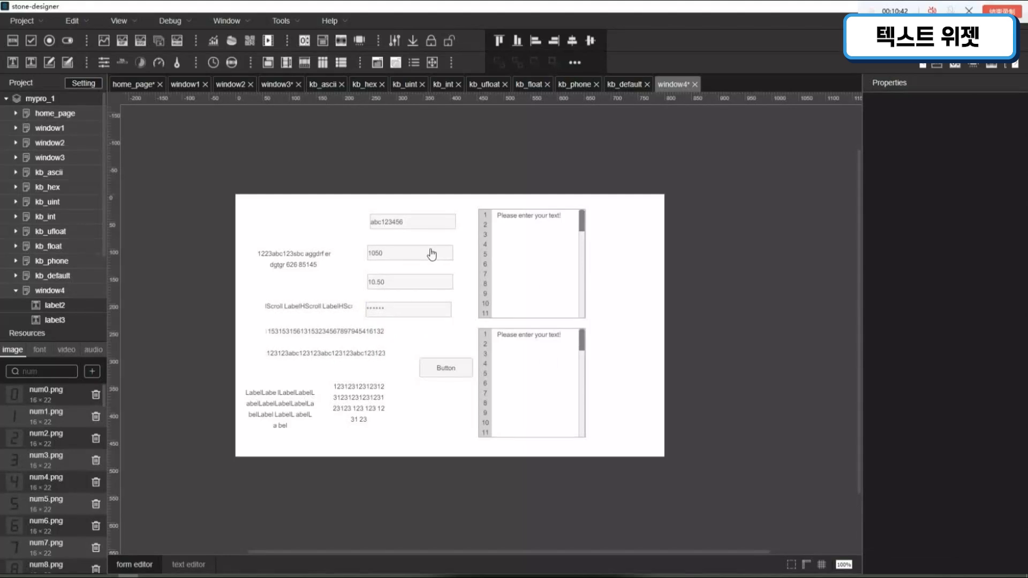
- Clear the default text of the upper multi-line edit mledit1 and set its tips to 123456
left_click(557, 263)
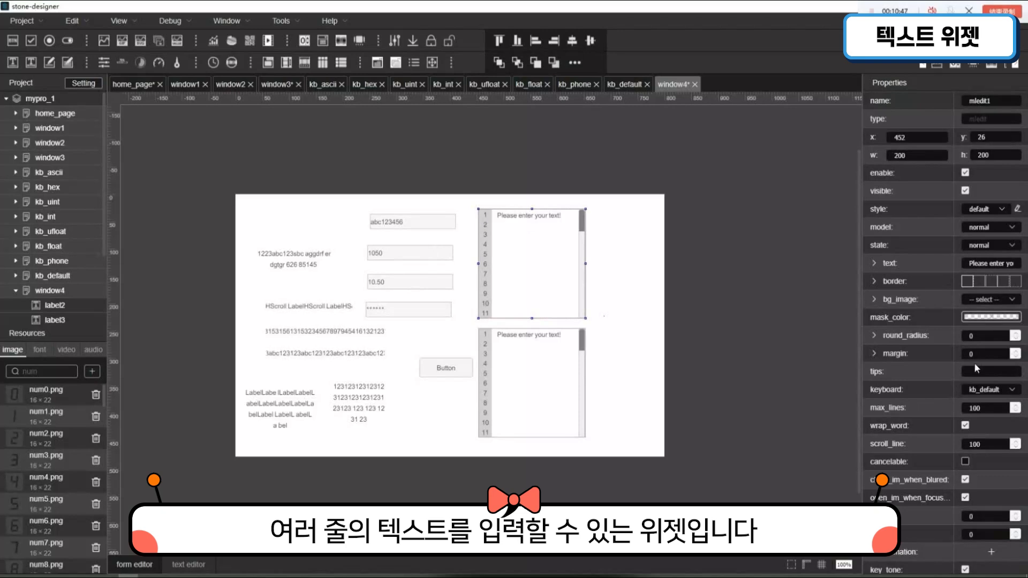
scroll(975, 362, "down", 1)
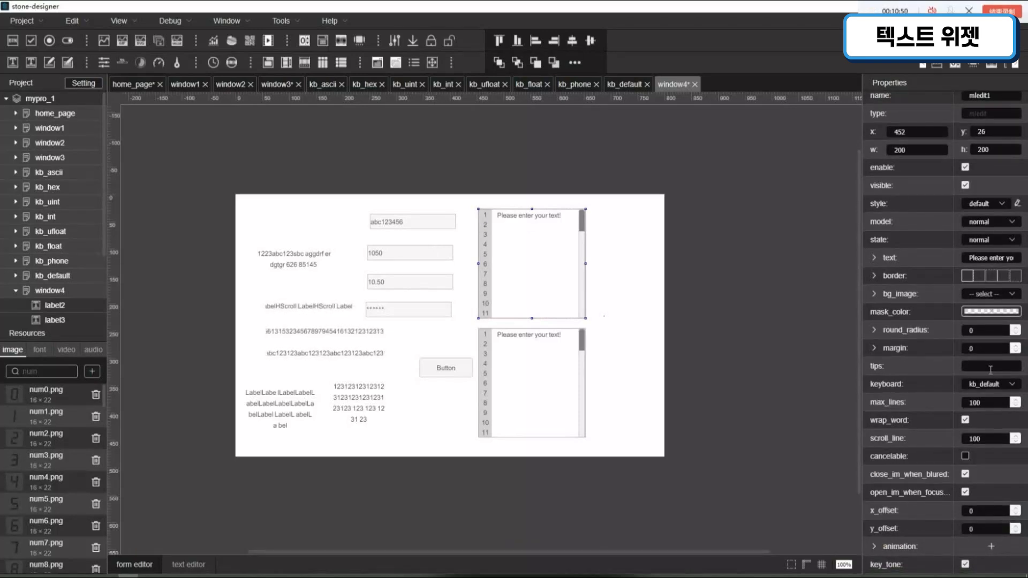
scroll(988, 366, "up", 1)
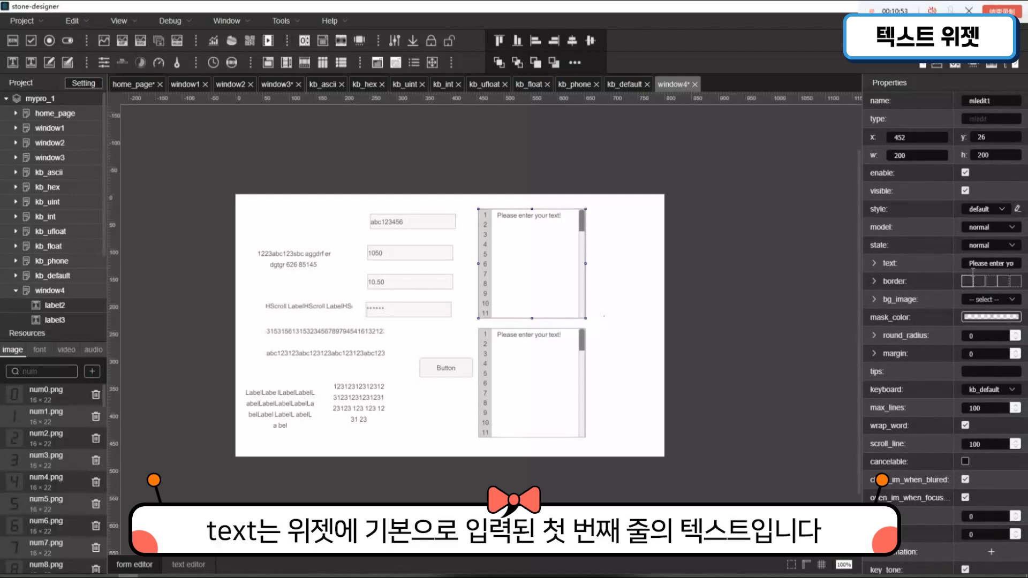
left_click_drag(970, 263, 1016, 264)
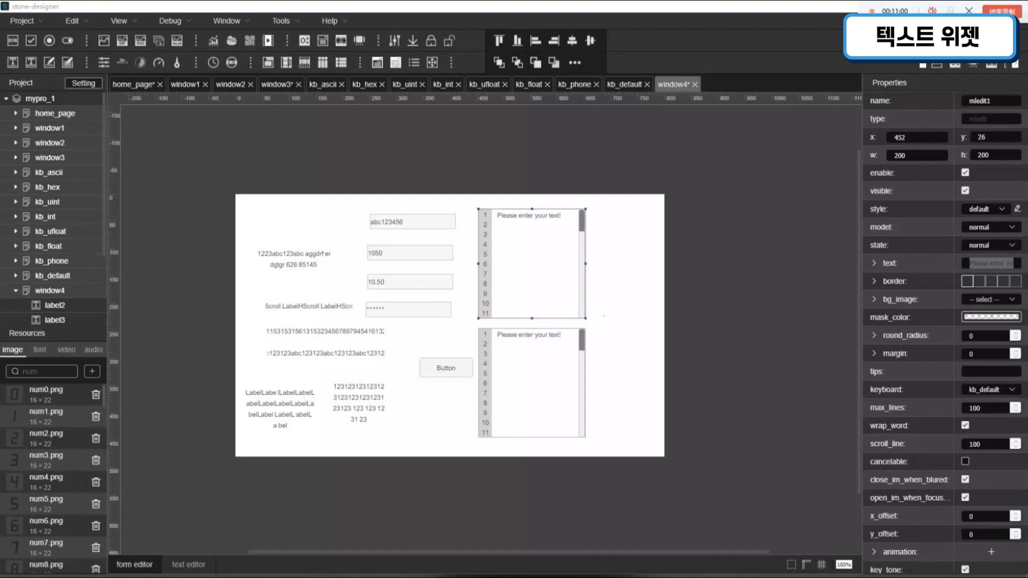
left_click_drag(971, 265, 1014, 273)
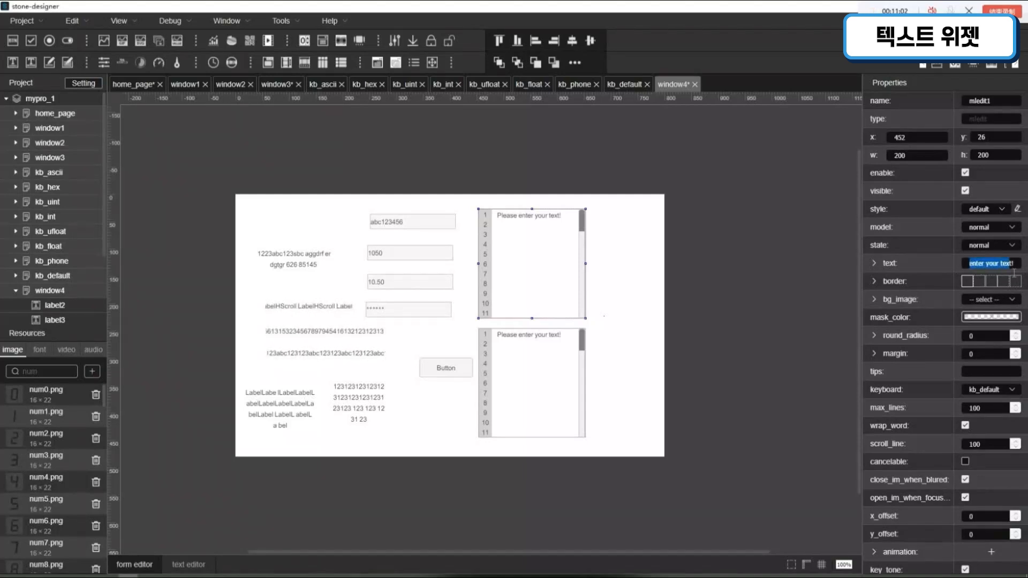
key("BackSpace")
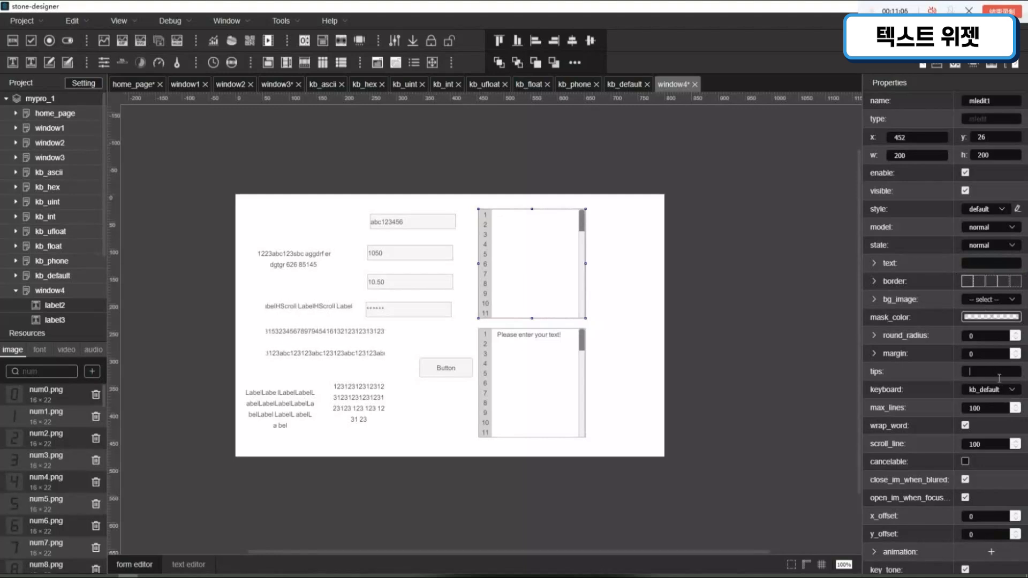
type("123456")
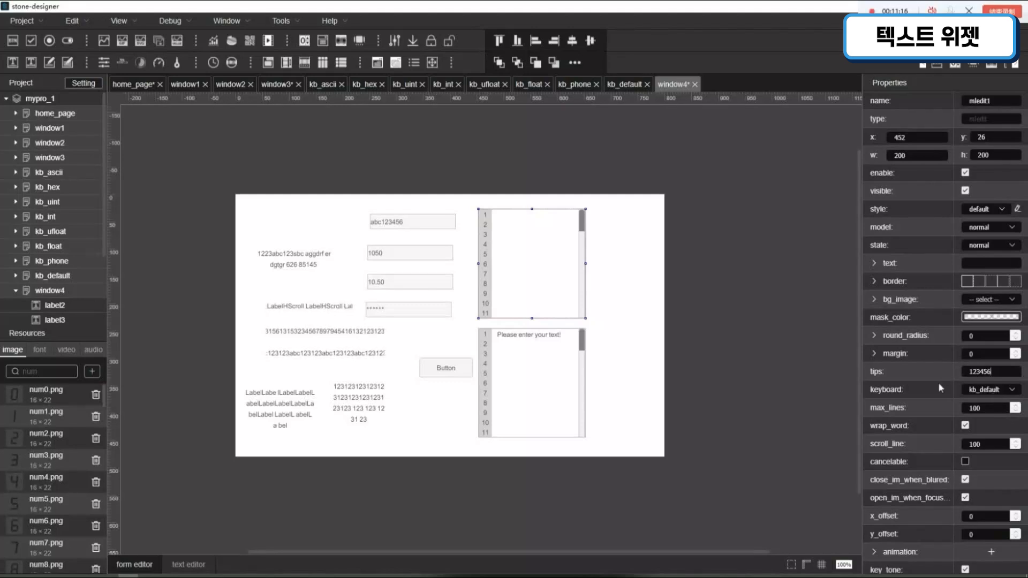
- Try kb_ufloat as the keyboard of mledit1 and change it to kb_ascii
left_click(1004, 395)
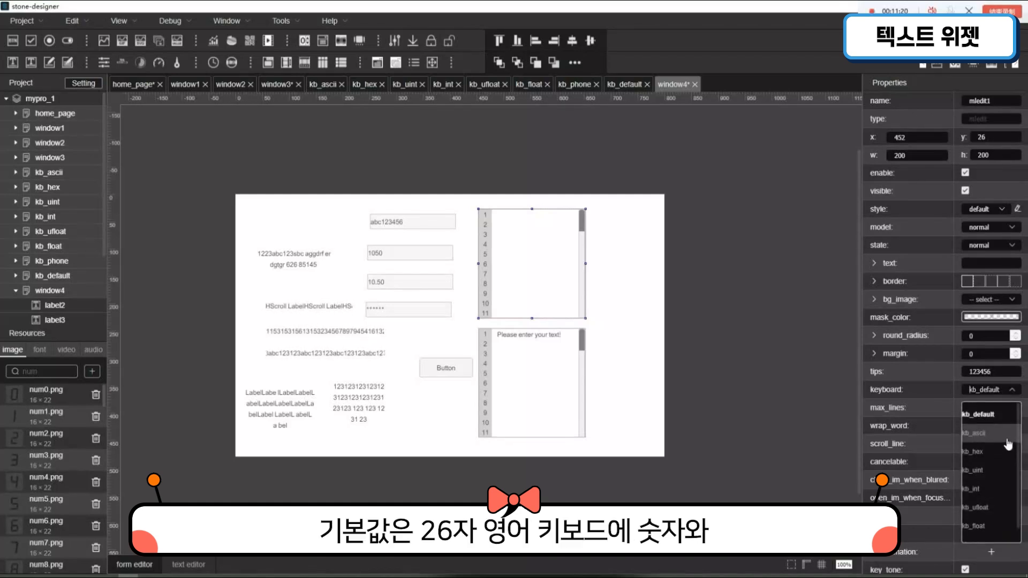
left_click(999, 509)
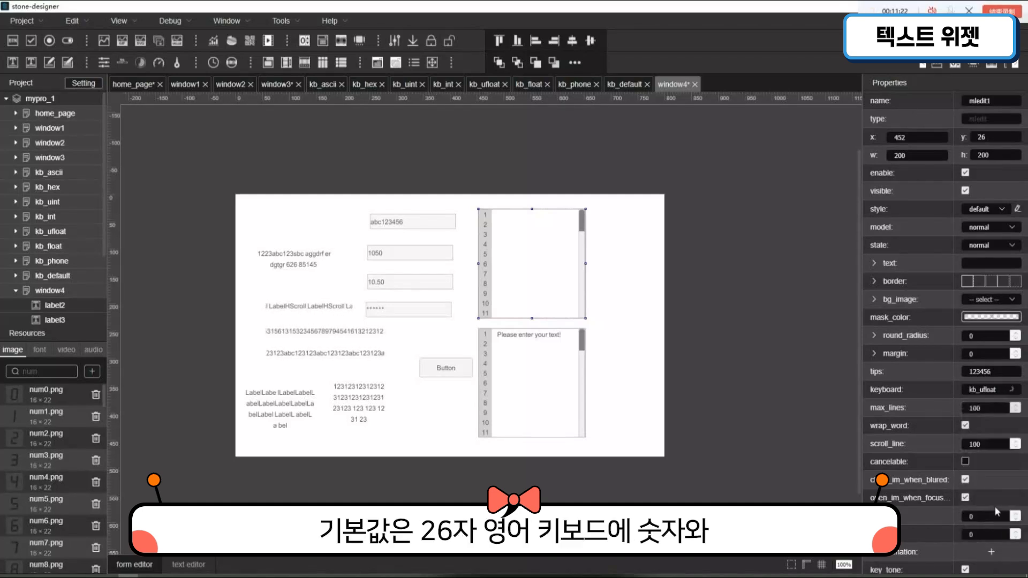
left_click(991, 396)
left_click(995, 430)
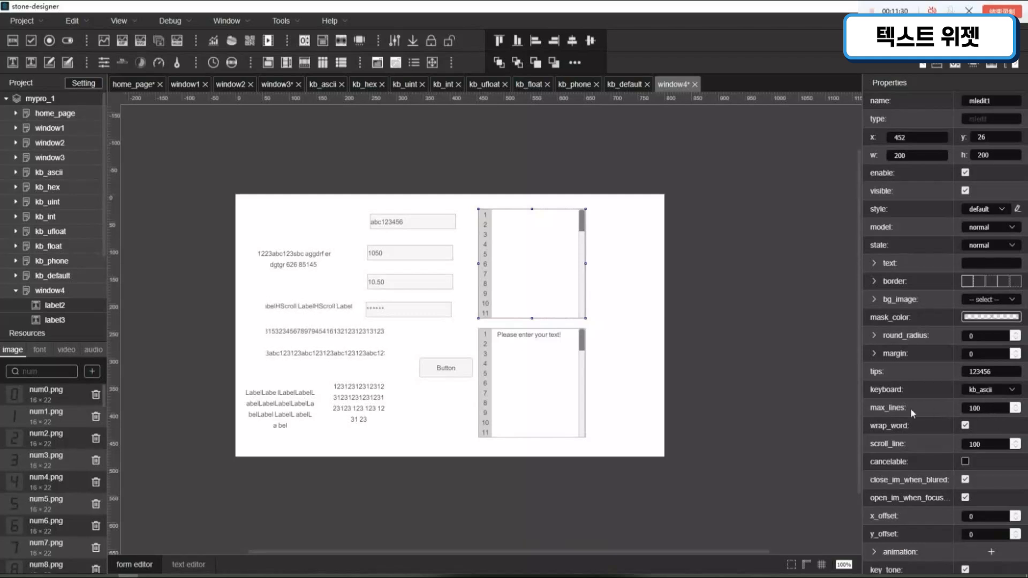
- Set mledit1's max_lines first to 5 and finally to 20, and switch wrap_word off and back on
double_click(994, 411)
type("5")
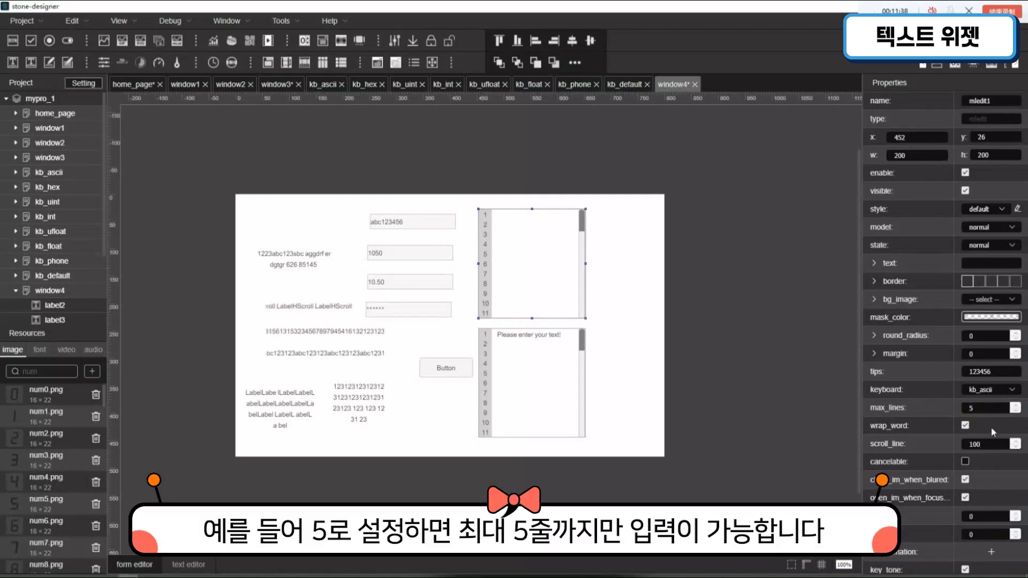
left_click_drag(982, 413, 939, 411)
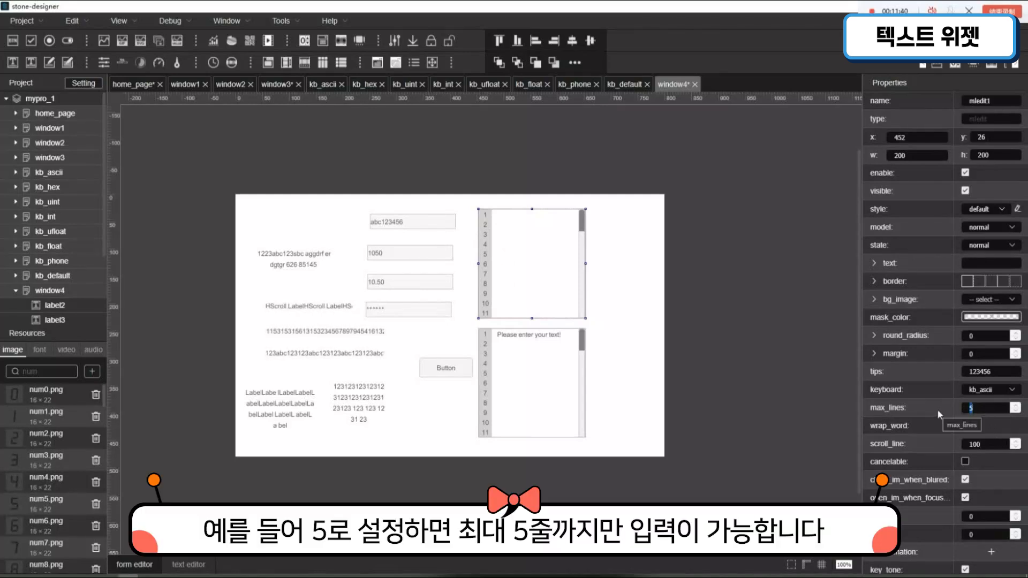
type("20")
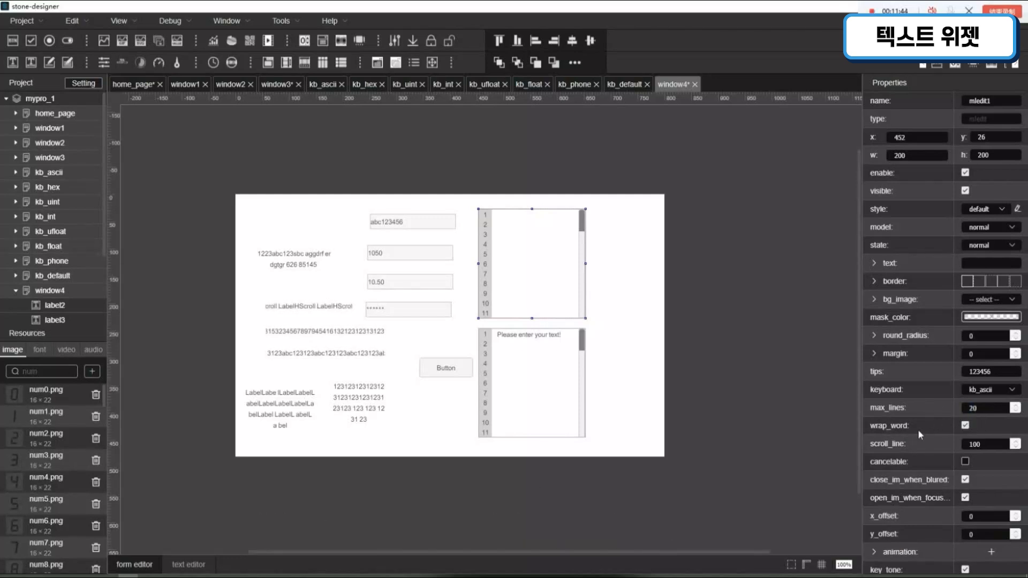
left_click(966, 426)
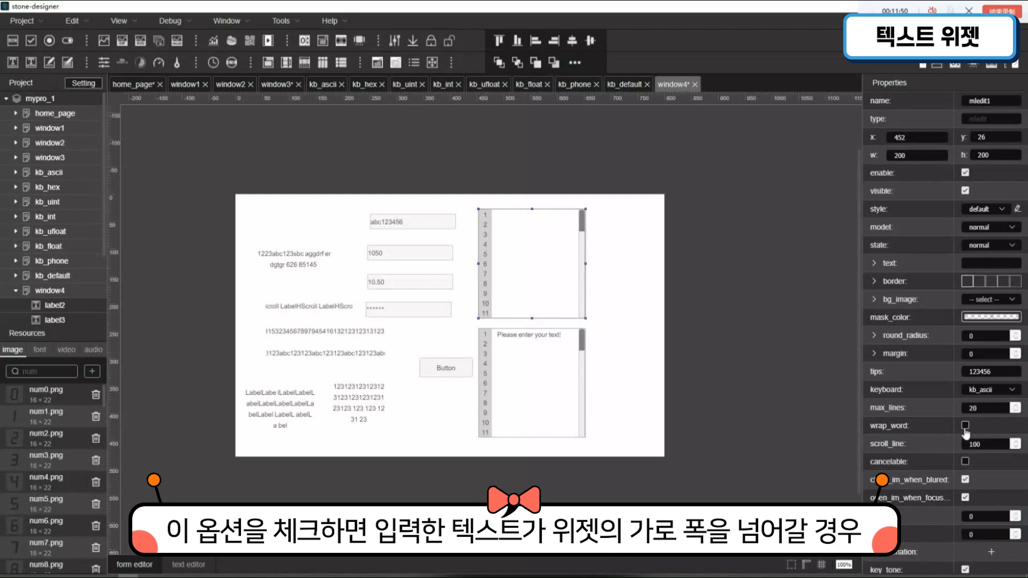
left_click(966, 426)
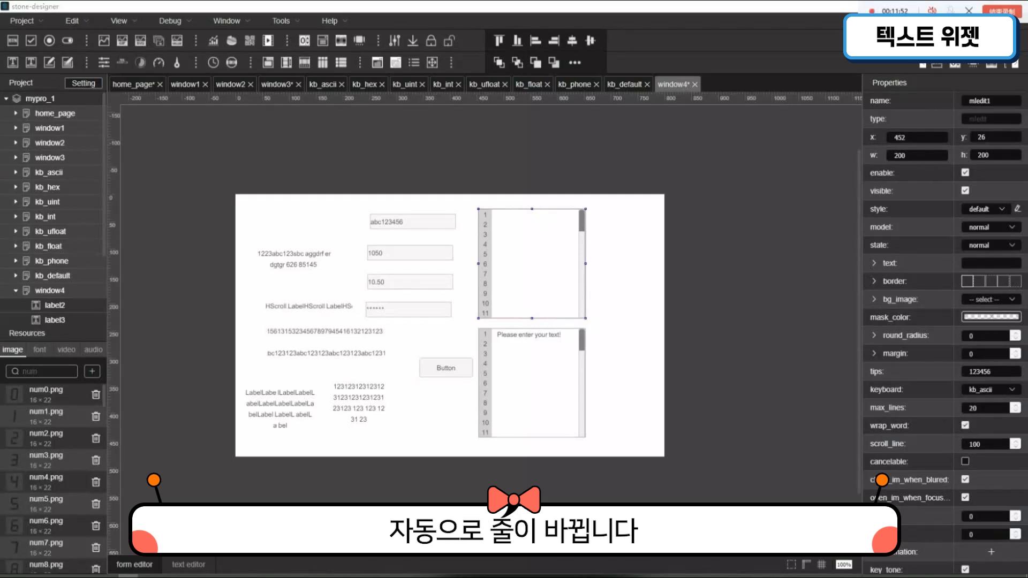
- Fill mledit1's text with a long unbroken string starting abc1234 and ending asdvbjbfjkdbv, wide enough to exceed the widget's width
left_click(992, 267)
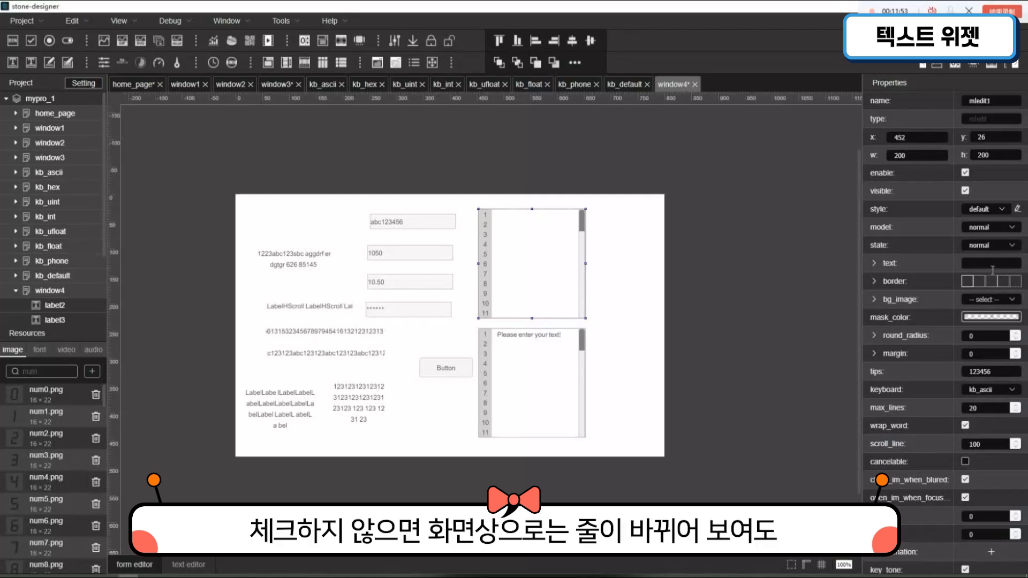
type("abc1234")
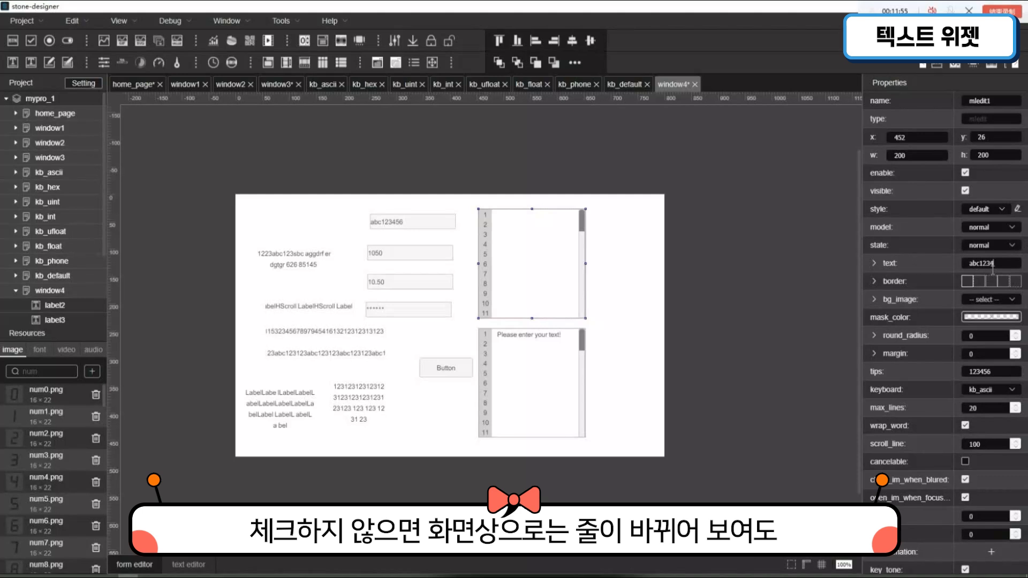
type("5678941656541651")
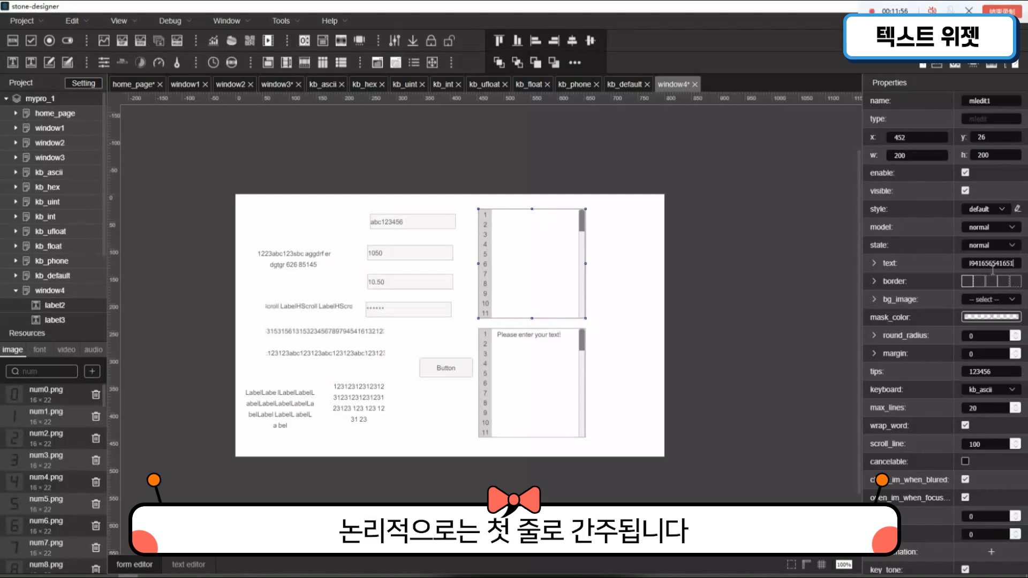
type("asdvbjbfjkdbv")
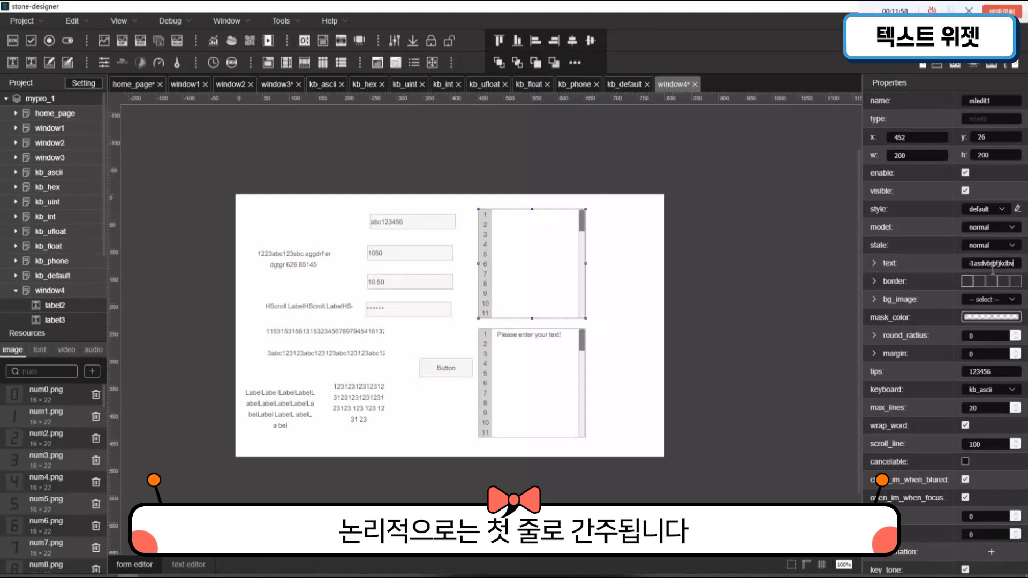
key("Return")
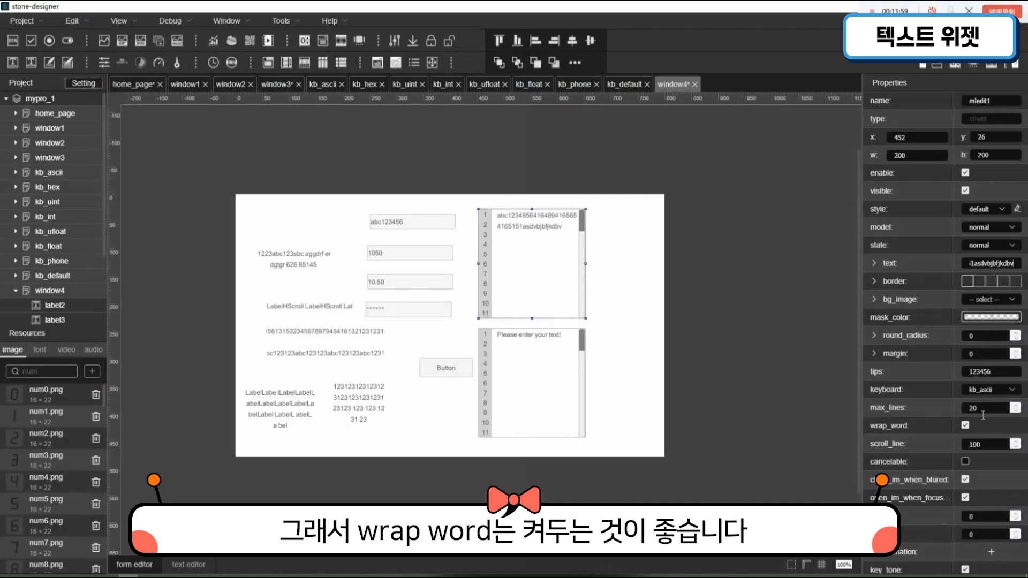
- Turn off wrap_word for mledit1 and select the window4 background
left_click(966, 428)
left_click(966, 428)
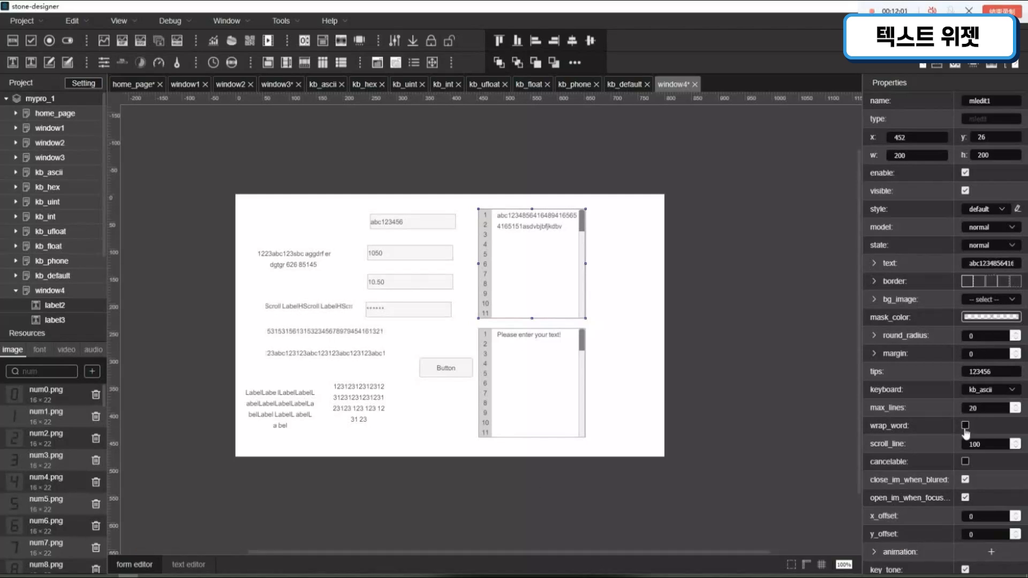
left_click(616, 261)
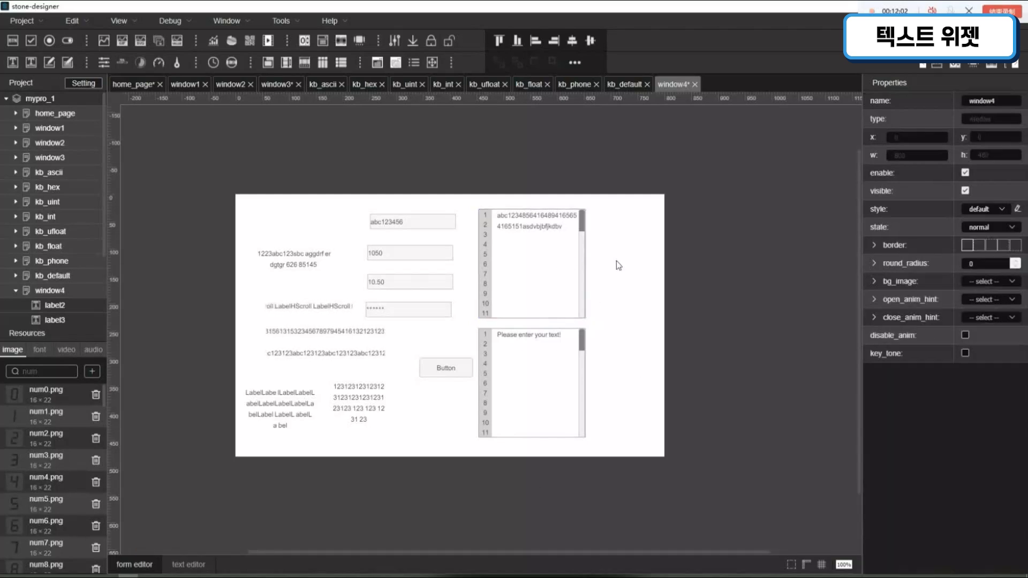
- Turn wrap_word back on for mledit1 and set its scroll_line to 50
left_click(560, 274)
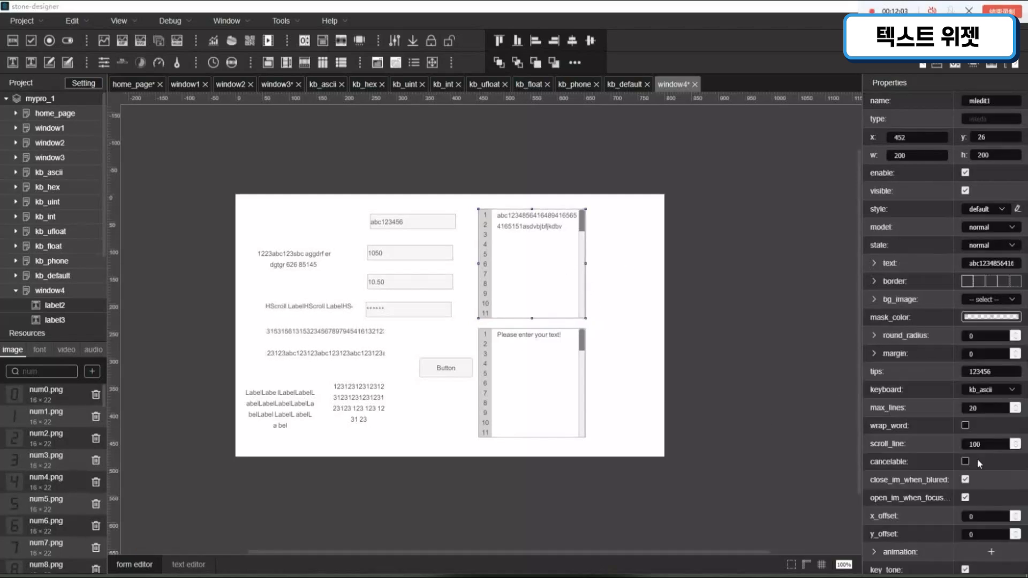
left_click(966, 426)
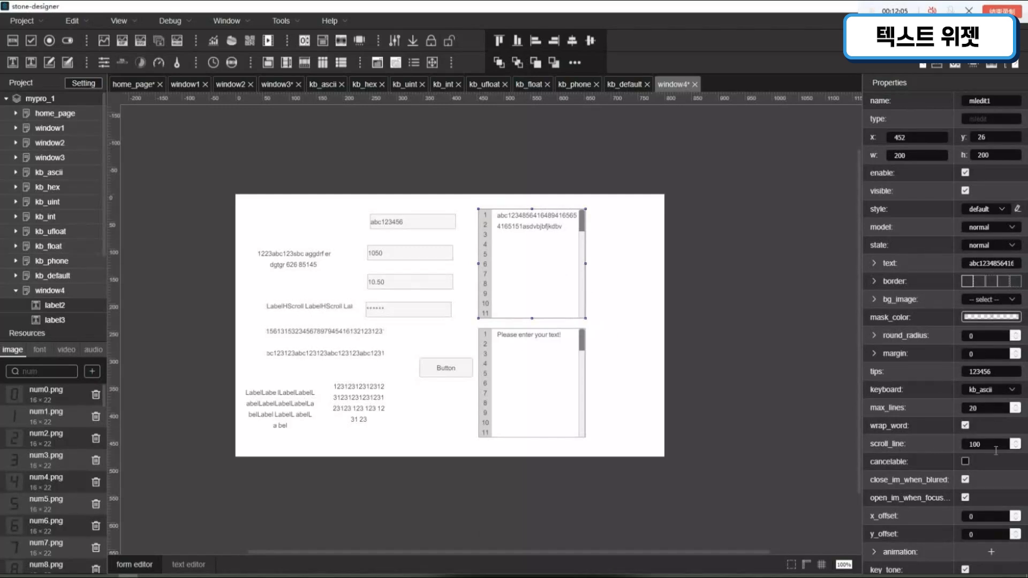
left_click_drag(996, 445, 973, 445)
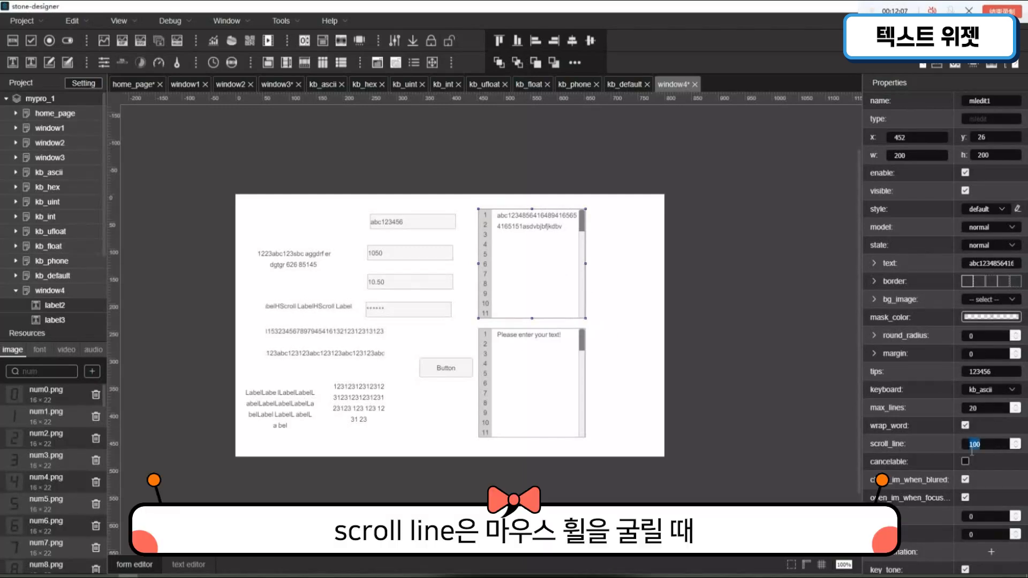
type("50")
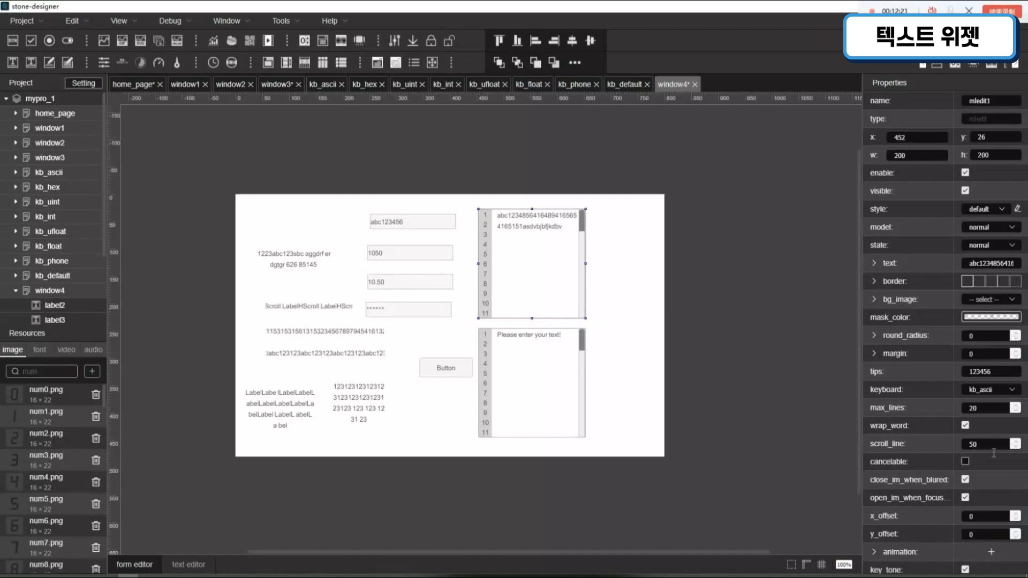
- Set mledit1's scroll_line to 200 and enable its cancelable option
left_click_drag(993, 449, 923, 440)
type("200")
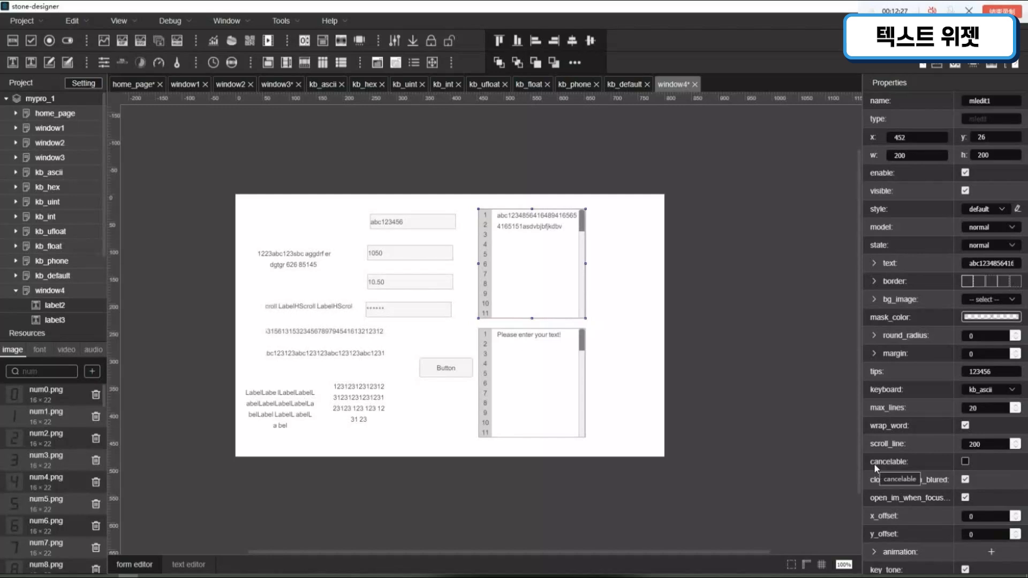
left_click(966, 464)
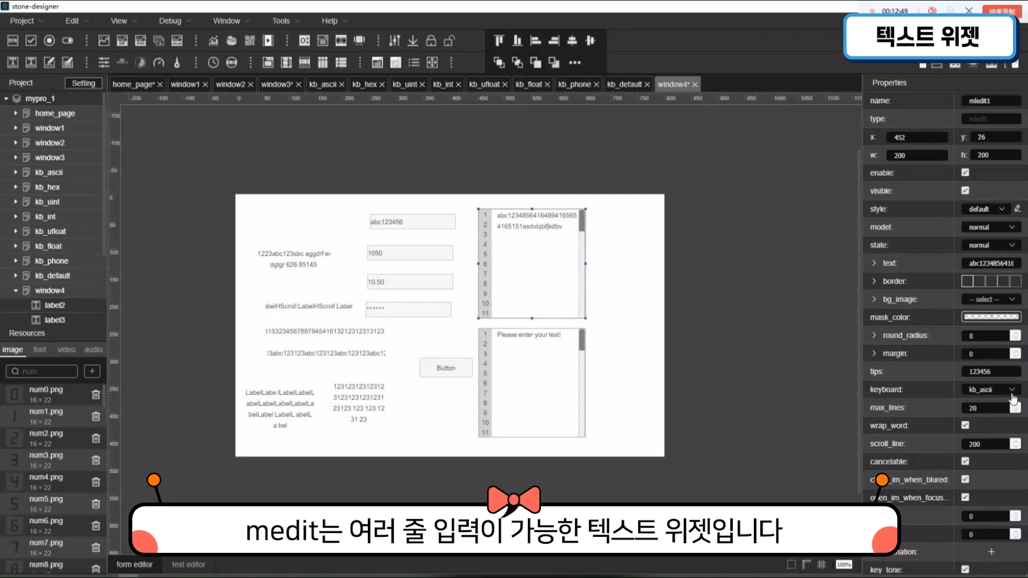
left_click(619, 329)
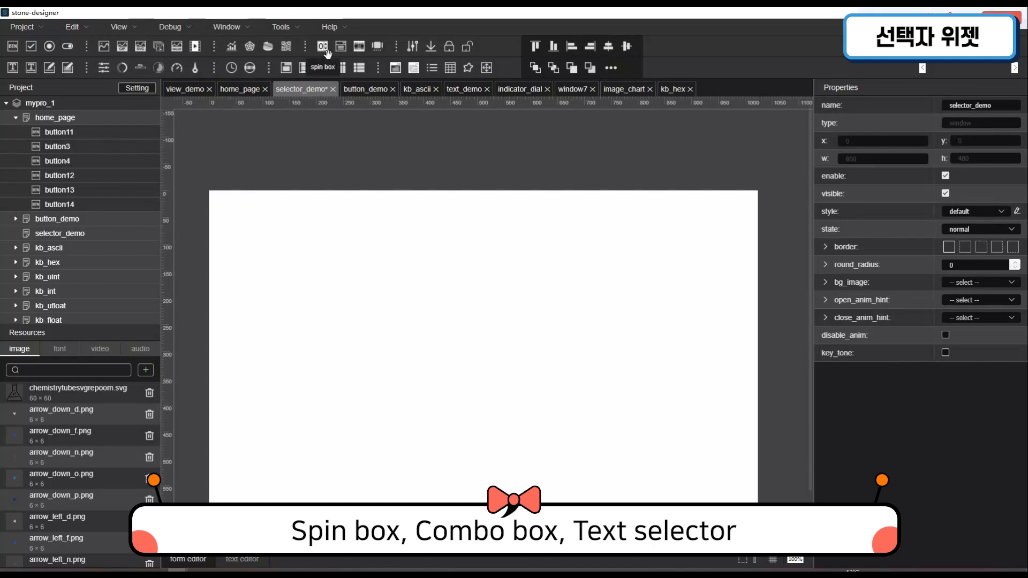
- Place a spin box, a combo box ex, a text selector and a slide menu, spaced apart, in the selector_demo window
left_click_drag(327, 53, 268, 237)
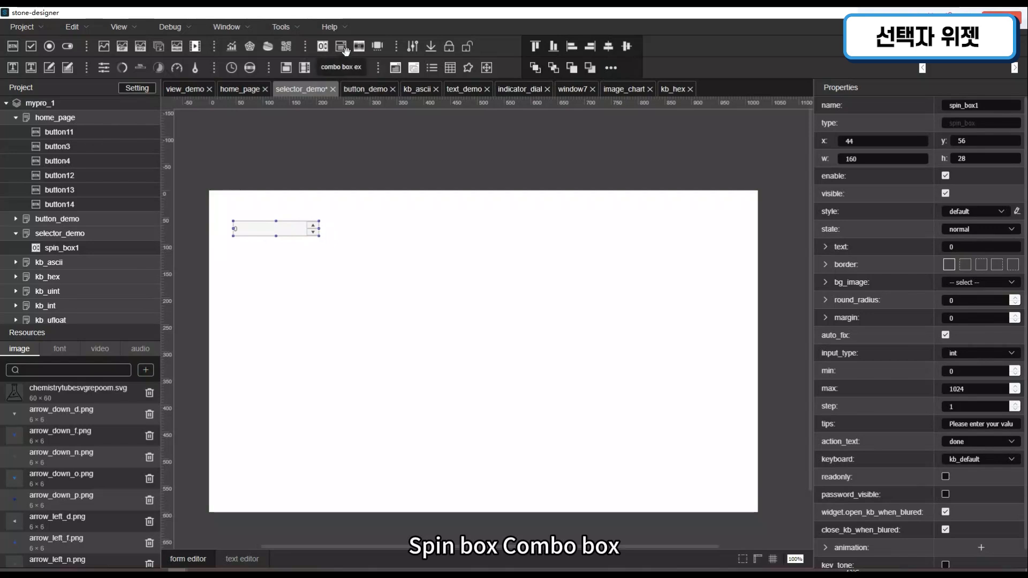
left_click_drag(345, 50, 278, 369)
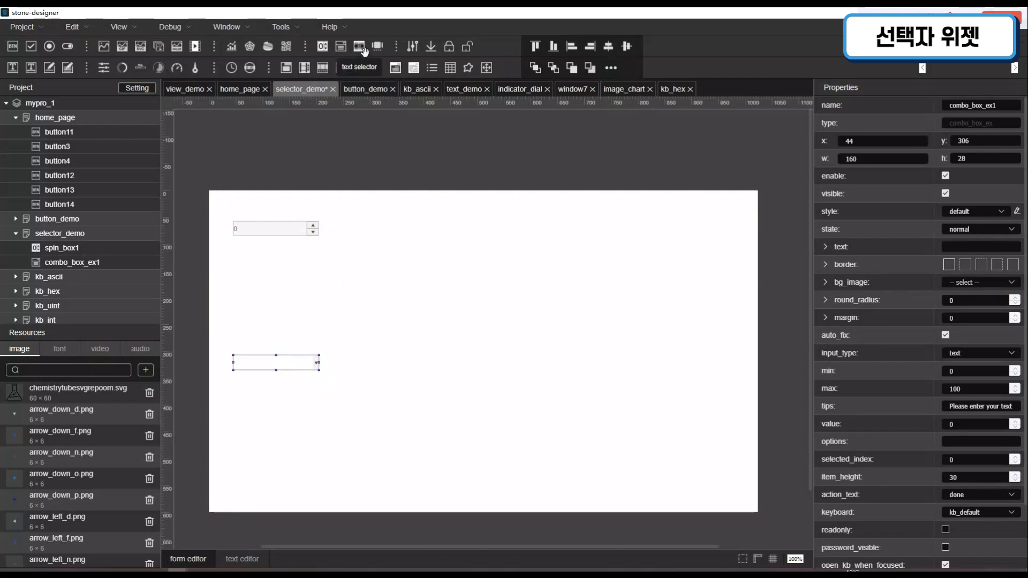
left_click_drag(363, 49, 511, 255)
left_click_drag(379, 47, 500, 395)
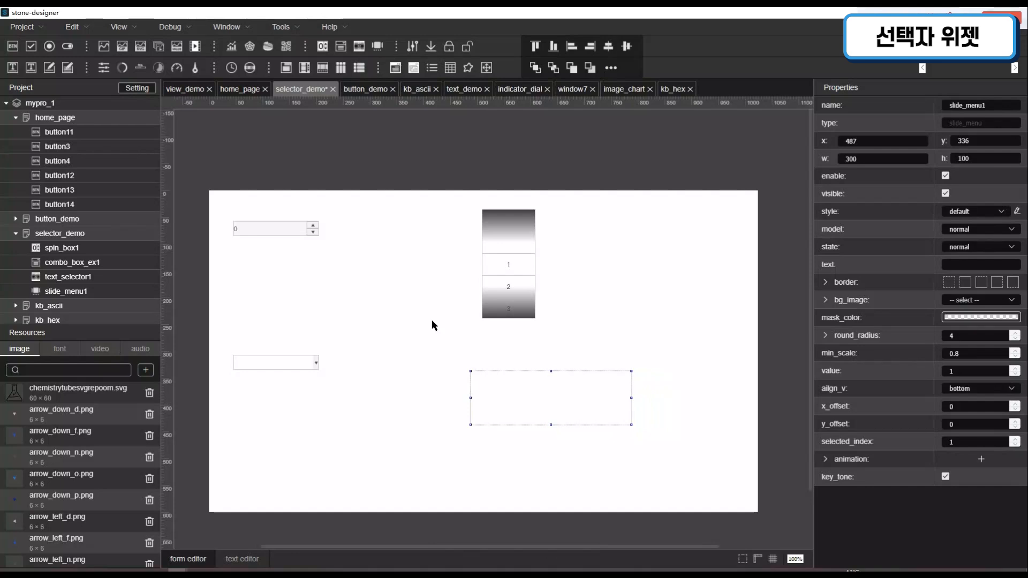
- Set the spin box's max to 100 and its step to 15
left_click(294, 232)
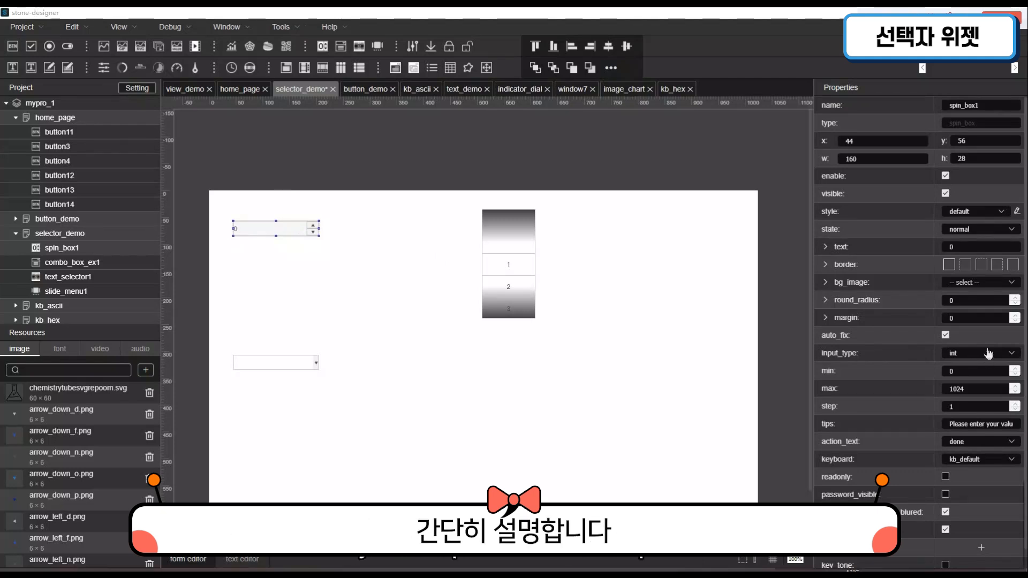
double_click(992, 393)
type("1")
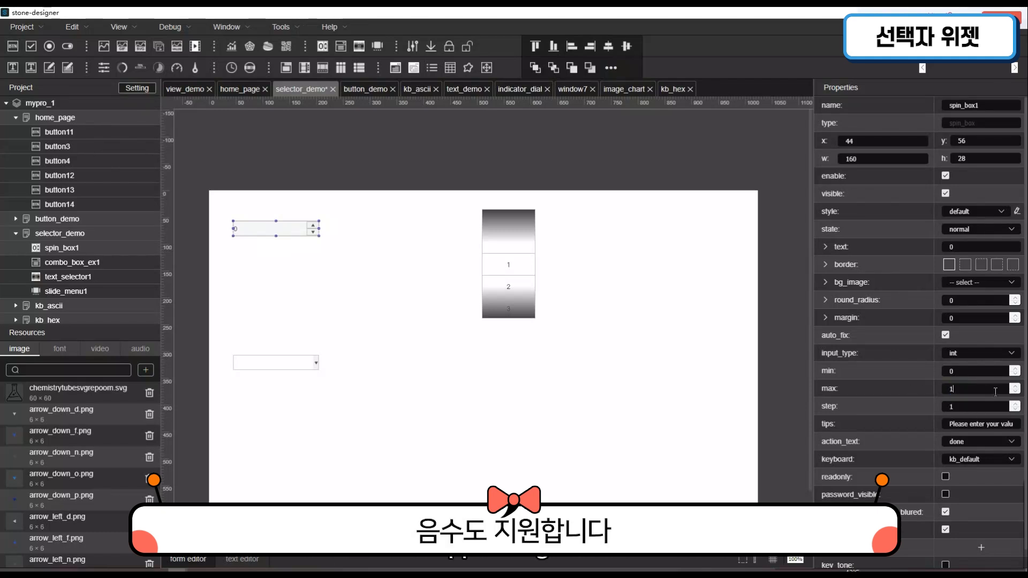
type("00")
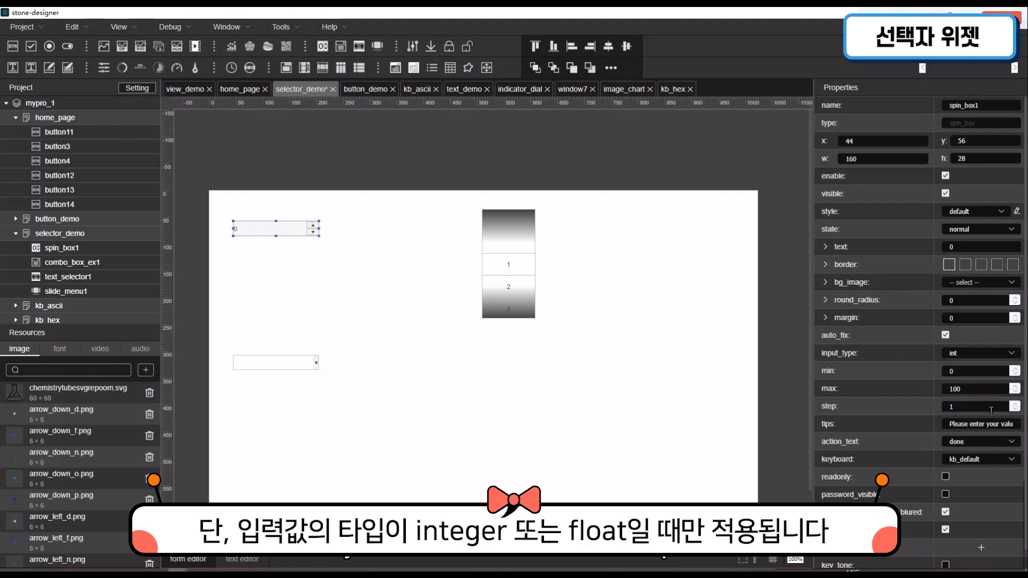
left_click(992, 411)
key("BackSpace")
type("15")
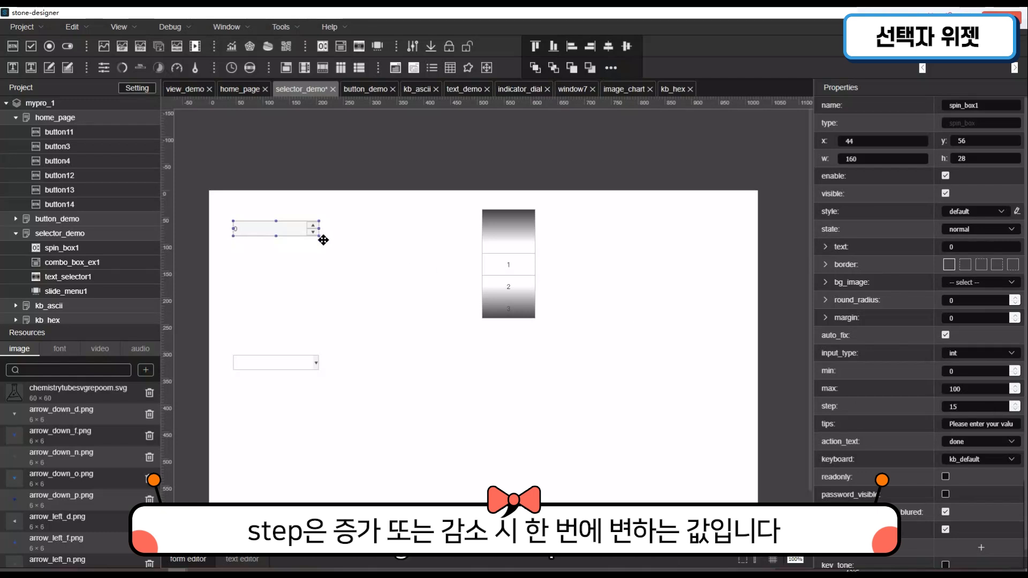
- Keep the spin box's min at 0 and set its text to 2
left_click(976, 376)
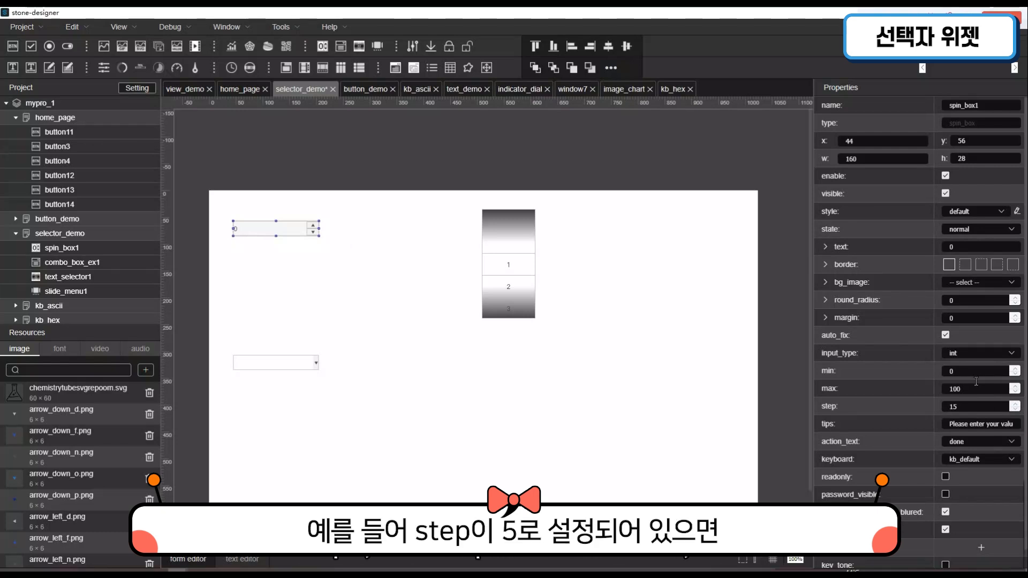
key("Tab")
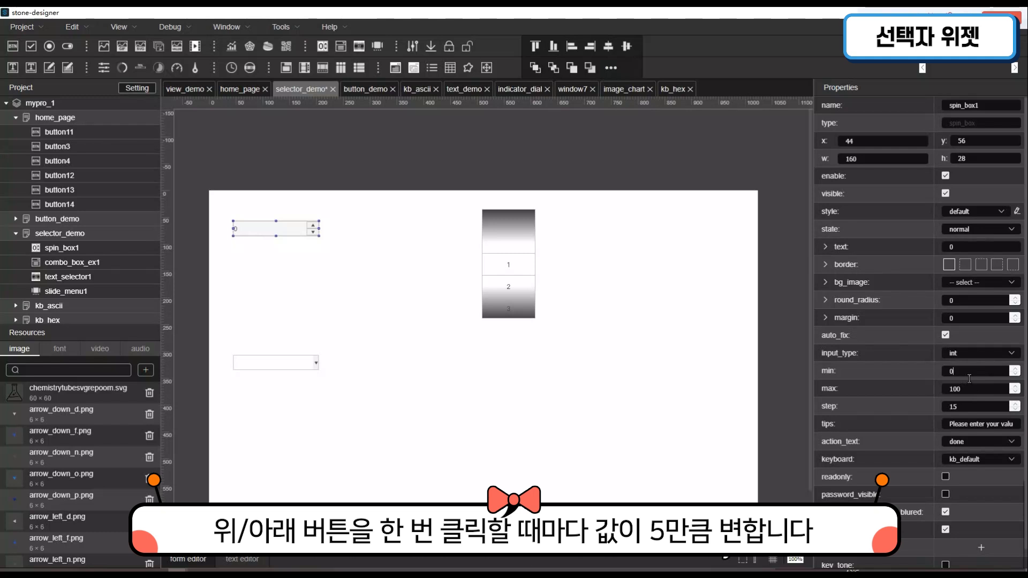
left_click(969, 377)
left_click(974, 255)
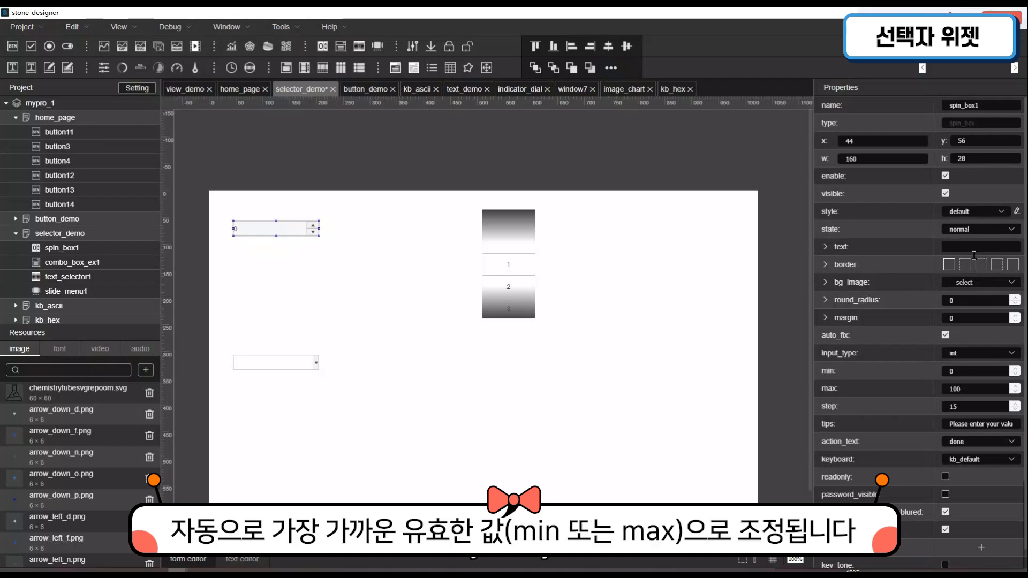
key("BackSpace")
type("2")
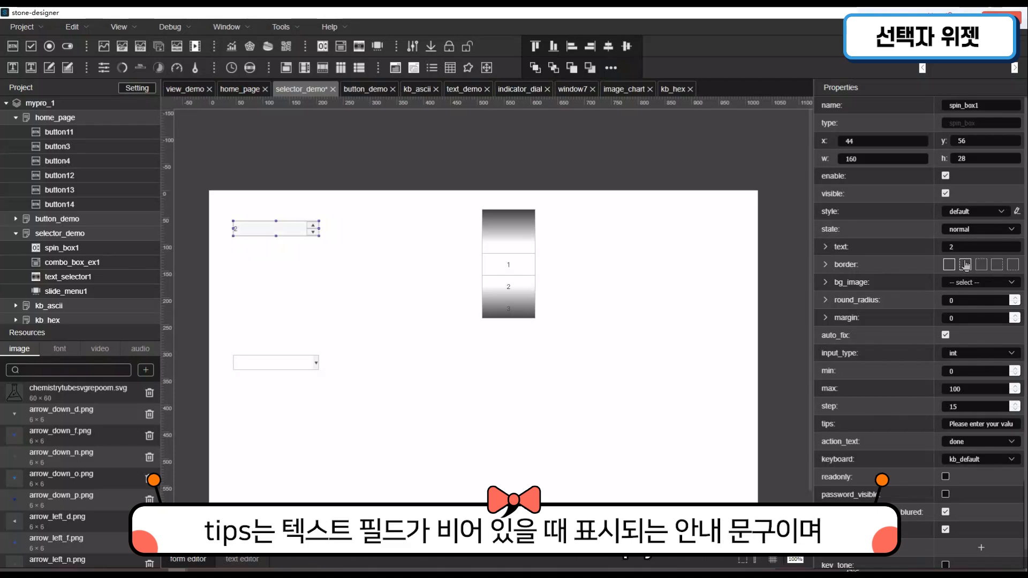
- Try next as the spin box's action_text, return it to done, and choose kb_int as its keyboard
left_click(961, 449)
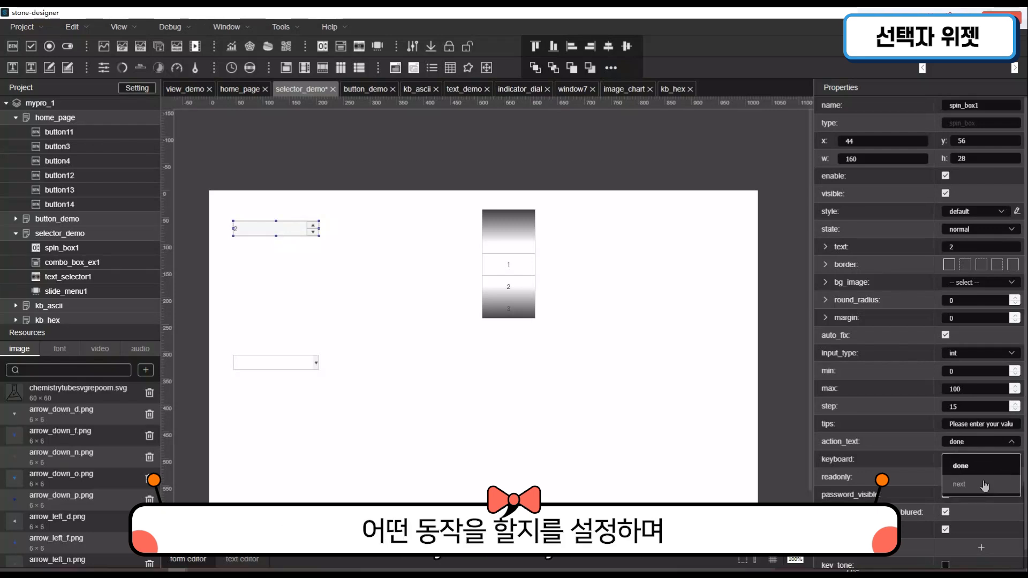
left_click(985, 484)
left_click(983, 444)
left_click(986, 470)
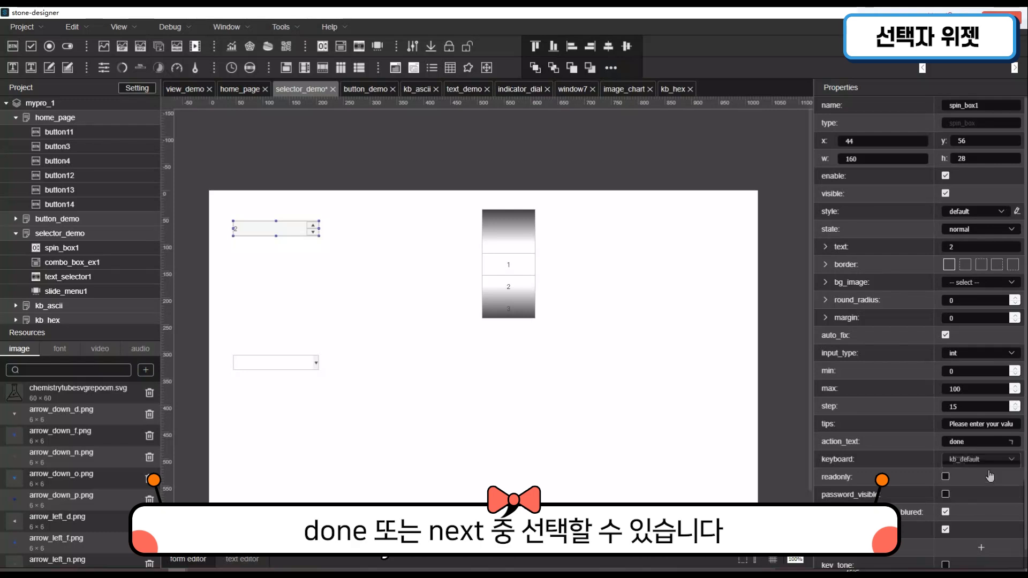
left_click(976, 461)
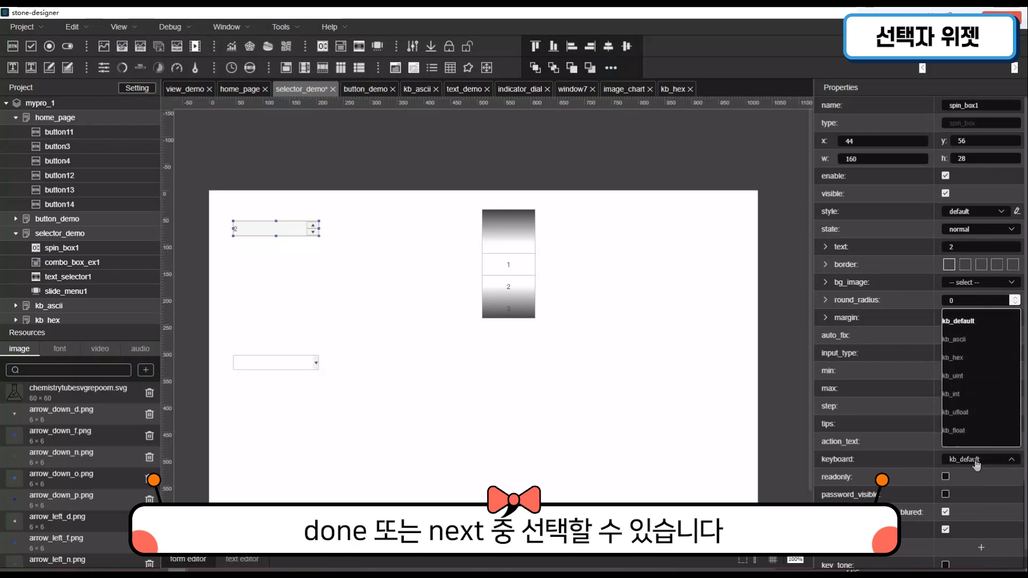
left_click(983, 402)
- Make the spin box readonly, set its input_type to password and enable password_visible
scroll(1017, 470, "down", 1)
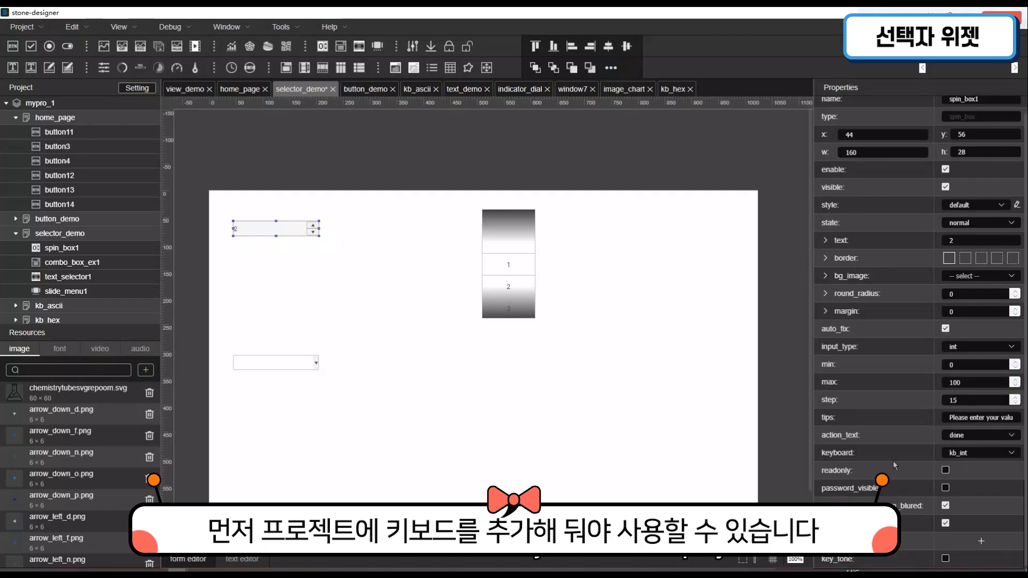
left_click(947, 471)
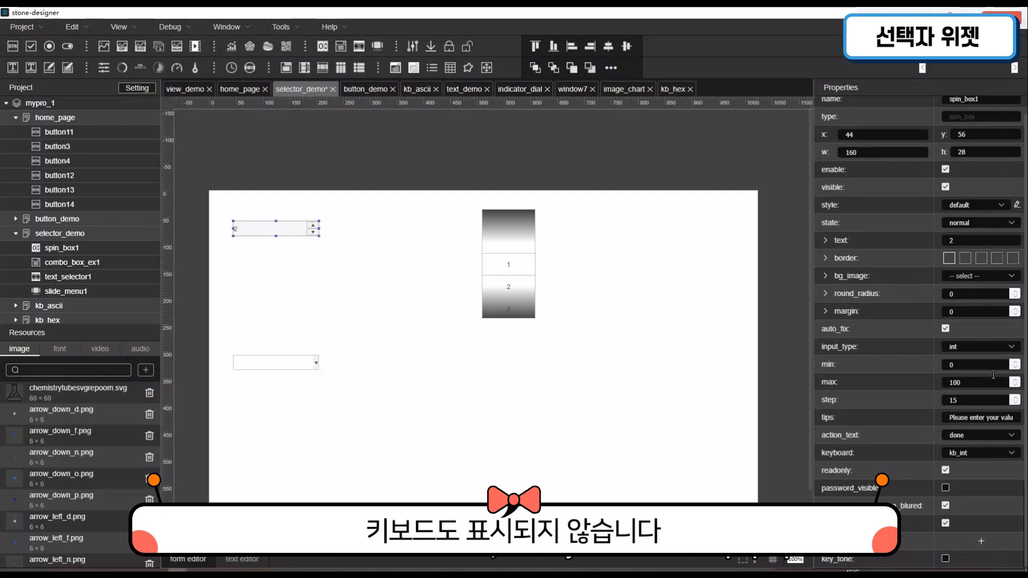
left_click(987, 354)
left_click(983, 432)
left_click(947, 489)
- Enter a sample four-digit password as the spin box's text, turn off password_visible and deselect the widget
left_click(981, 247)
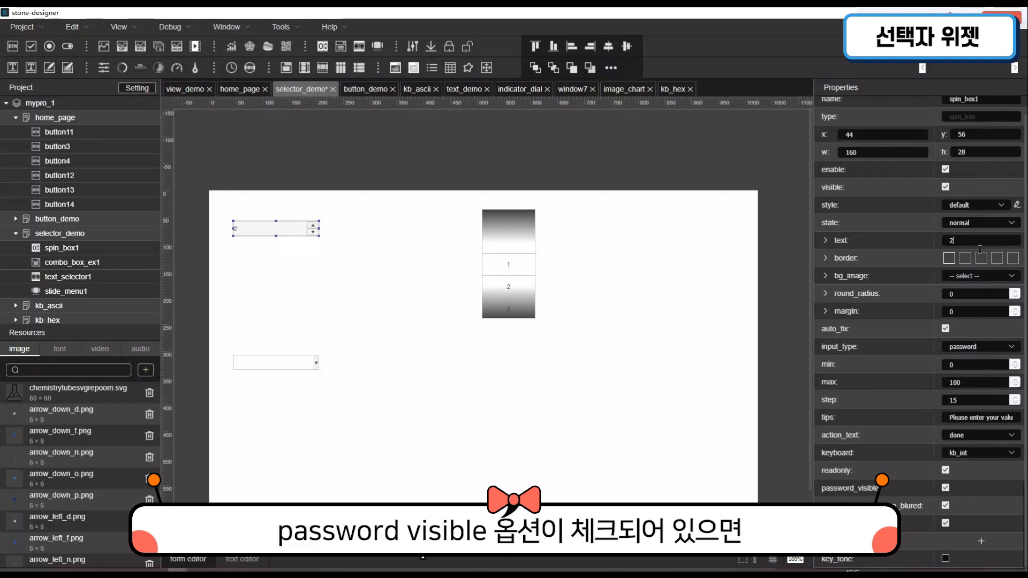
type("005")
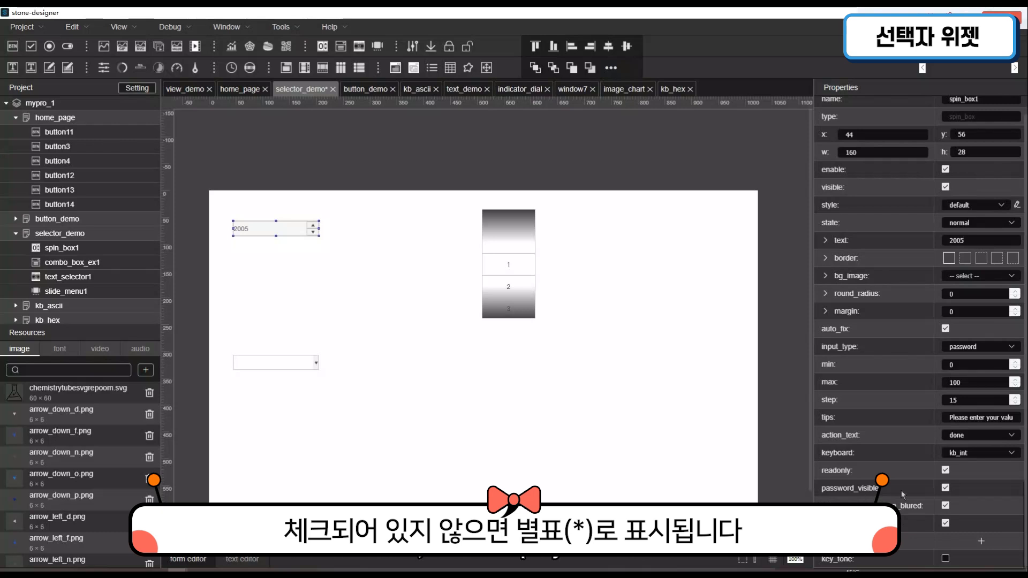
left_click(947, 491)
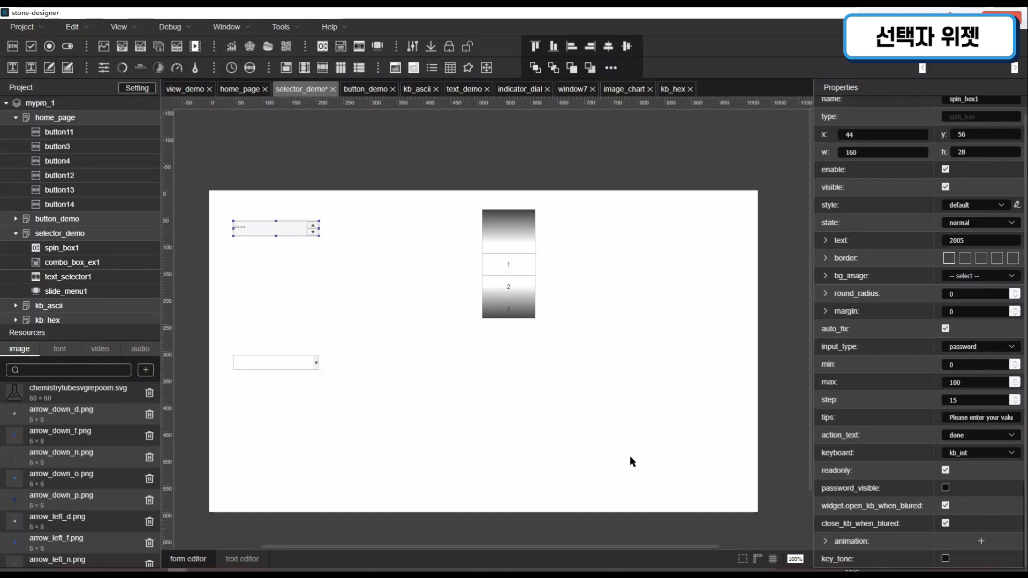
left_click(531, 431)
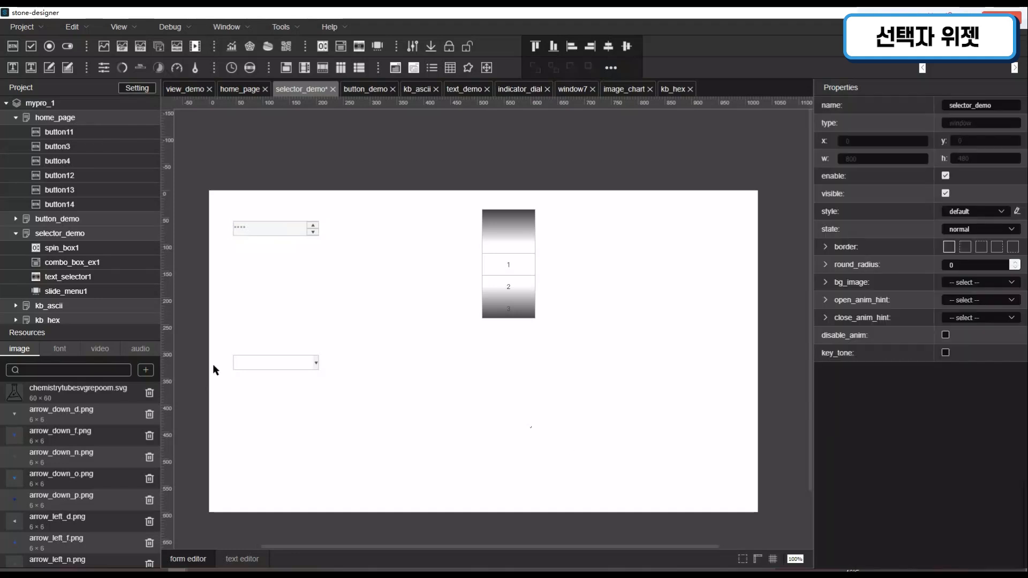
- Set the options of combo_box_ex1 to 0:123;1:123;2:456;
left_click(277, 368)
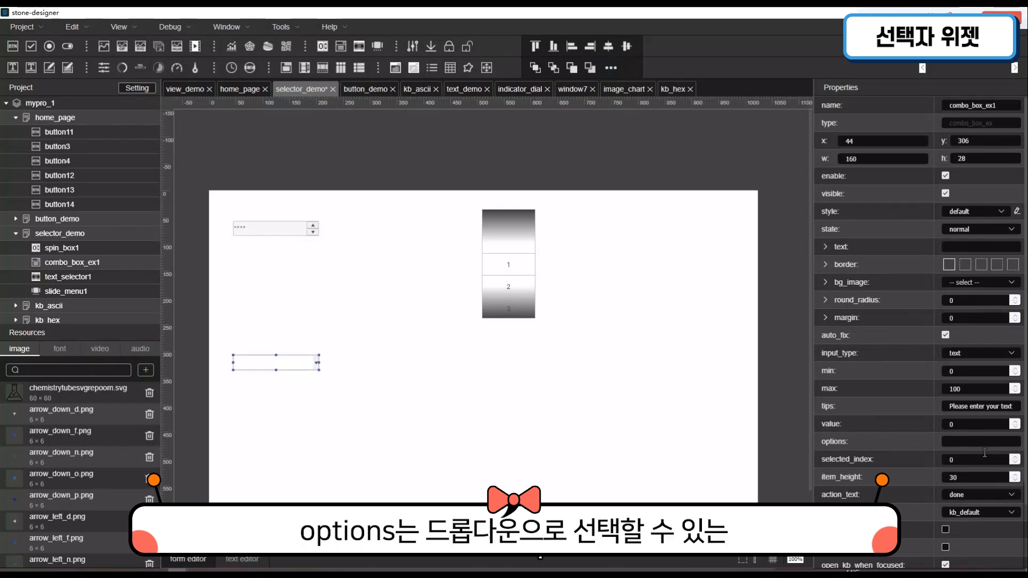
type("0:")
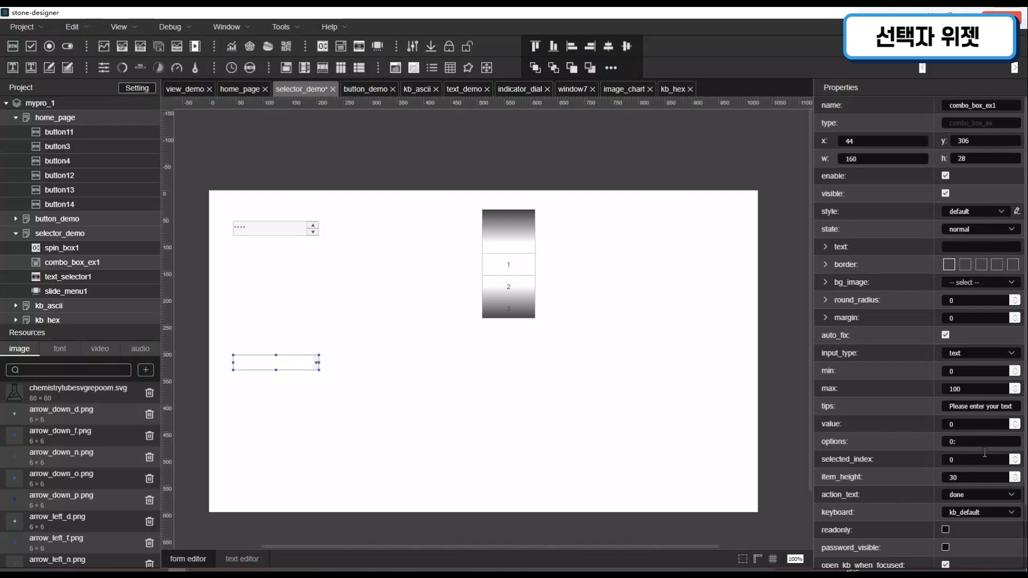
type("123;1:")
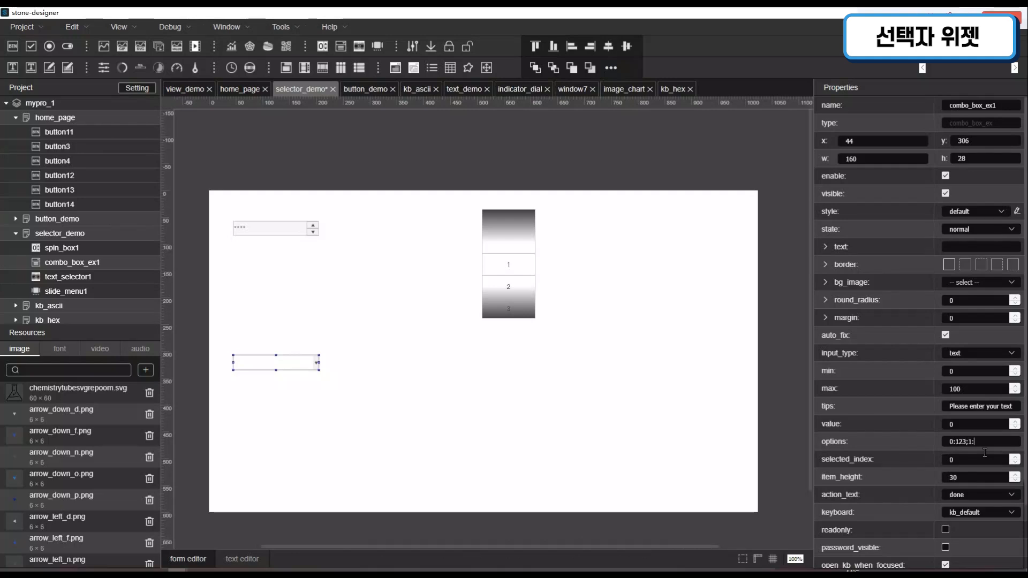
type("123;2:456;")
key("Return")
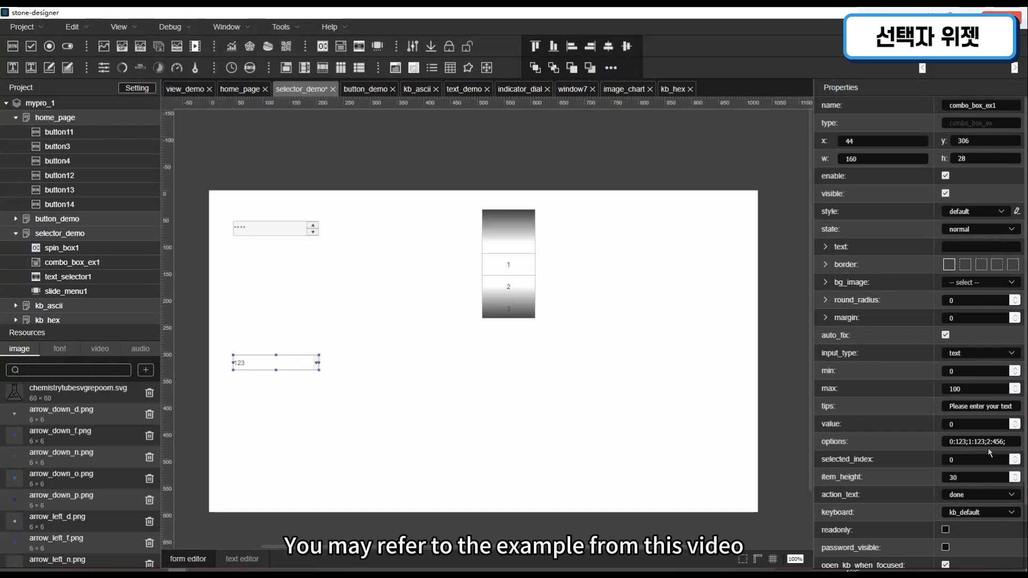
- Set combo_box_ex1's value first to 2 and finally to 1, and its selected_index to 2
left_click(1018, 422)
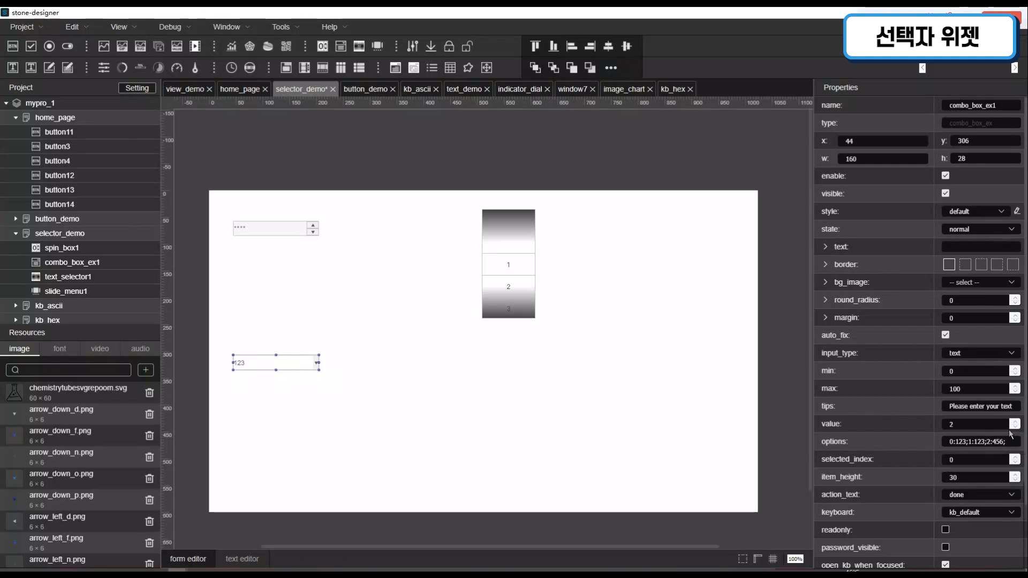
left_click(1015, 427)
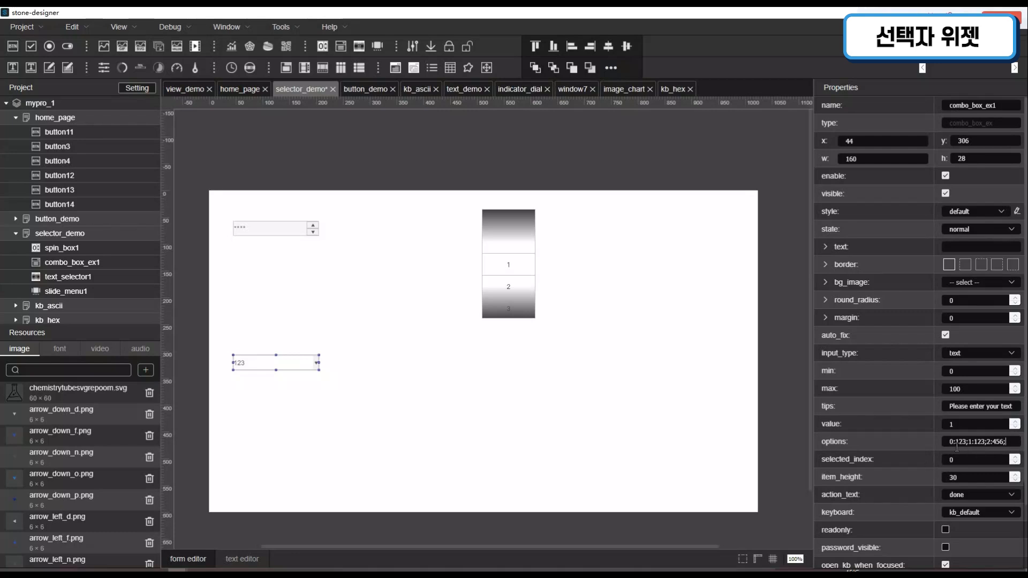
left_click(1016, 457)
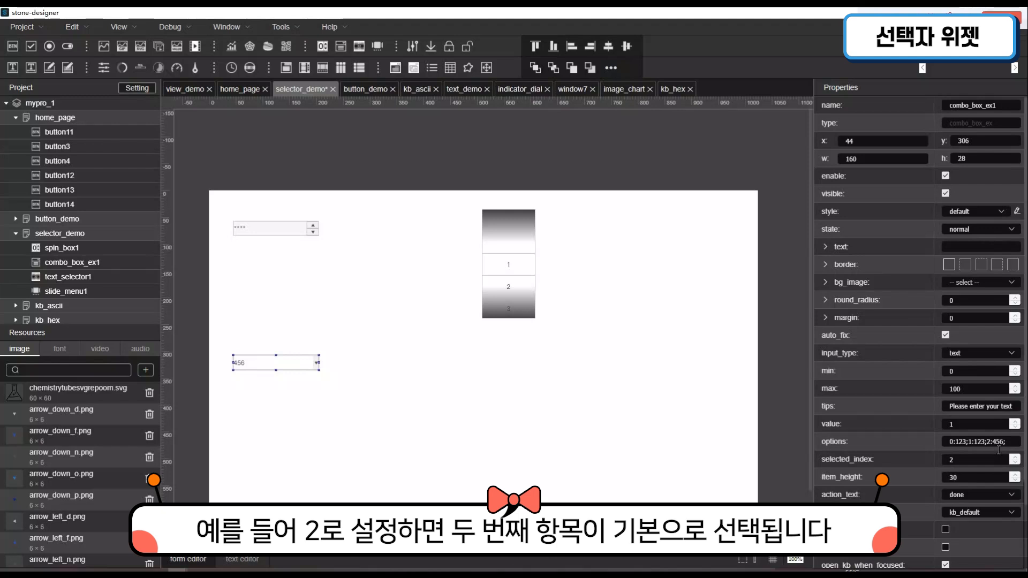
- Set combo_box_ex1's item_height to 50
left_click(973, 482)
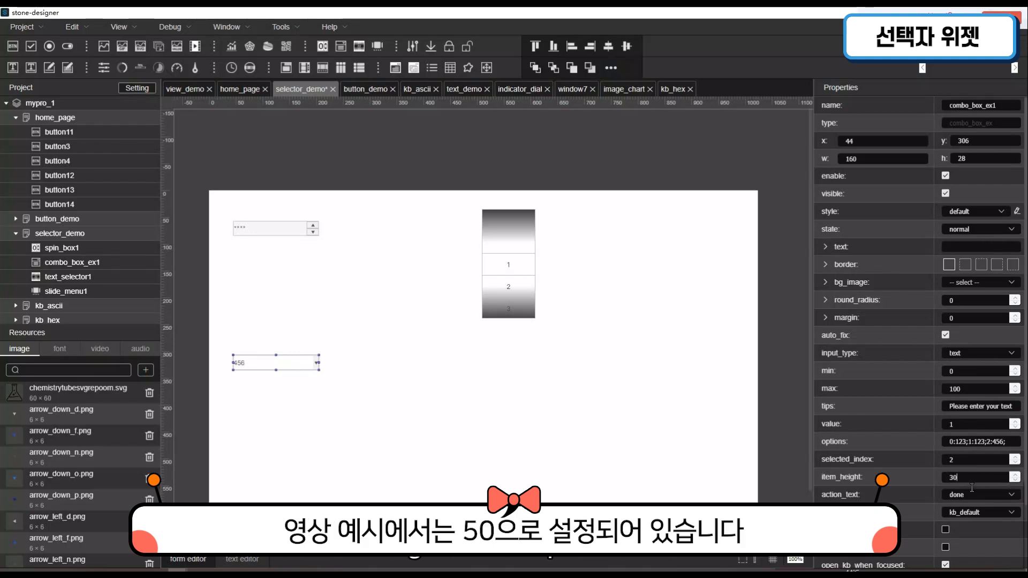
double_click(953, 478)
type("50")
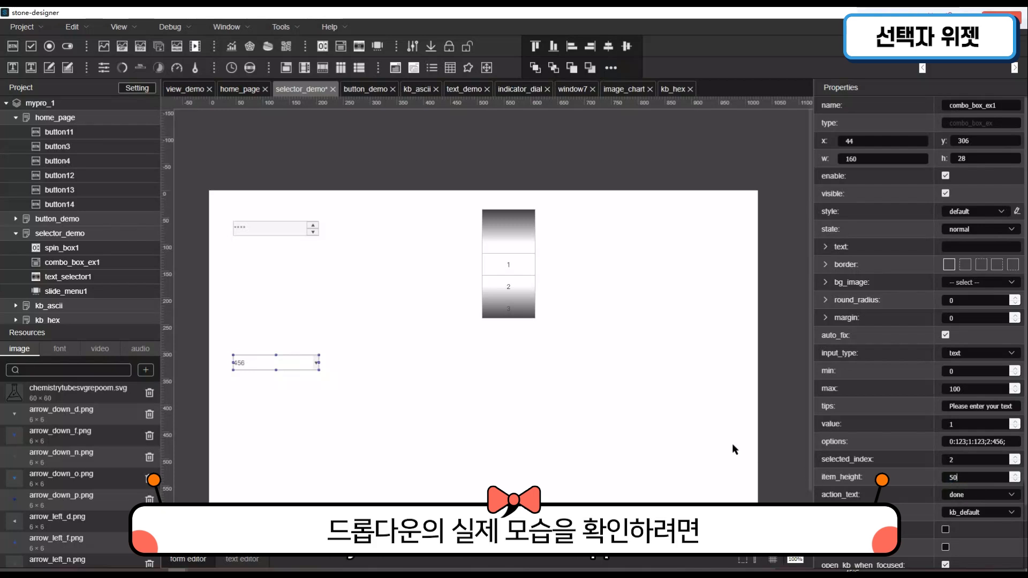
scroll(1003, 444, "down", 1)
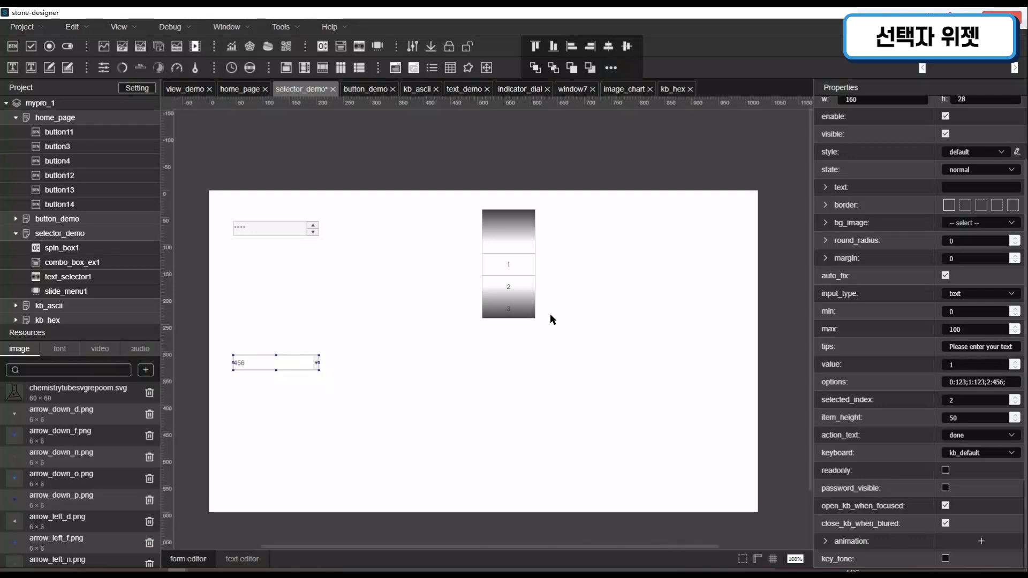
- Set the mask_color of text_selector1 to orange, rgba(255, 120, 0, 1)
left_click(507, 258)
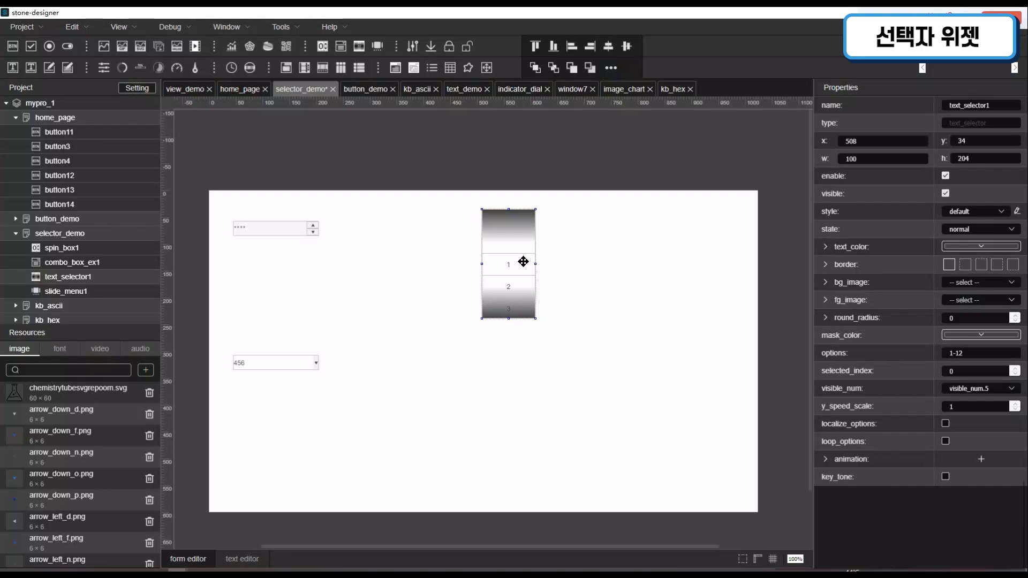
left_click(976, 337)
left_click(986, 460)
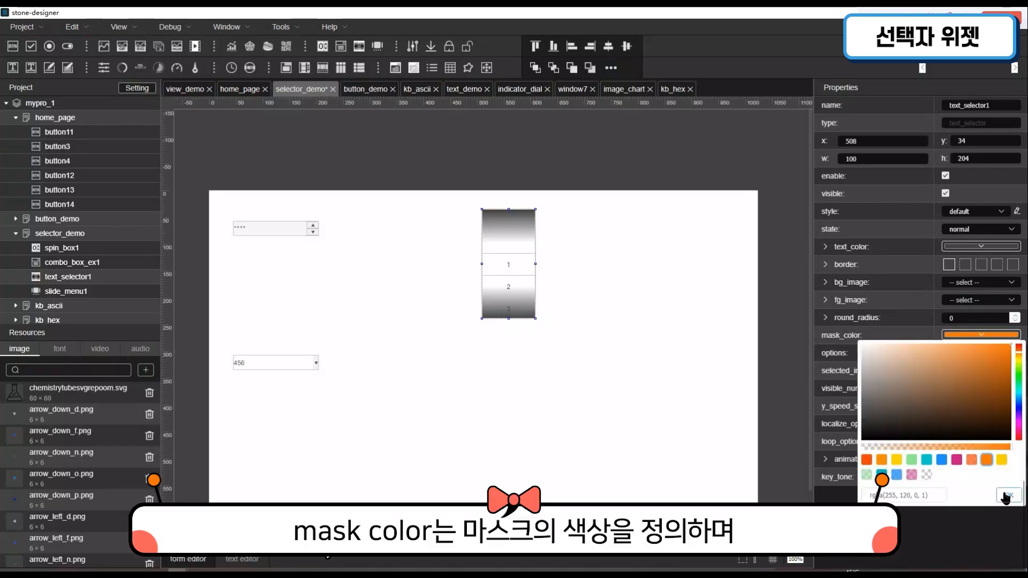
left_click(1006, 497)
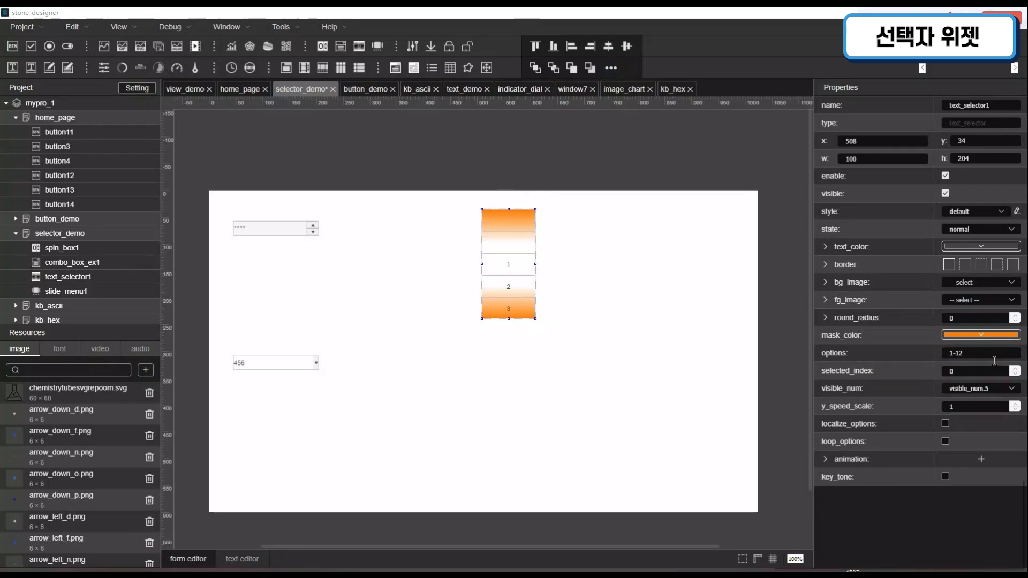
- Set text_selector1's options to 0-5 and its selected_index to 5
left_click(995, 358)
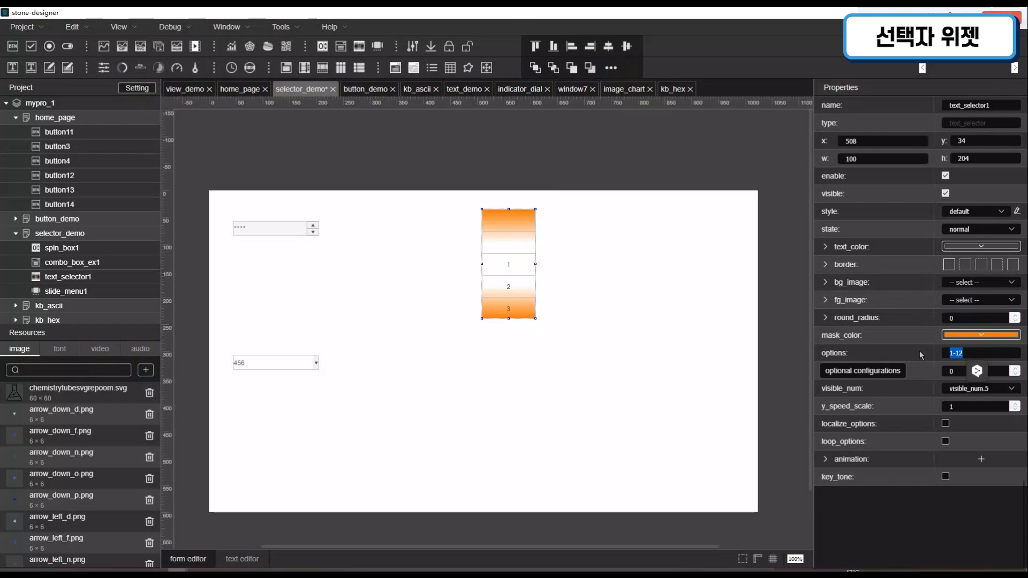
type("0-5")
left_click(623, 333)
left_click(487, 268)
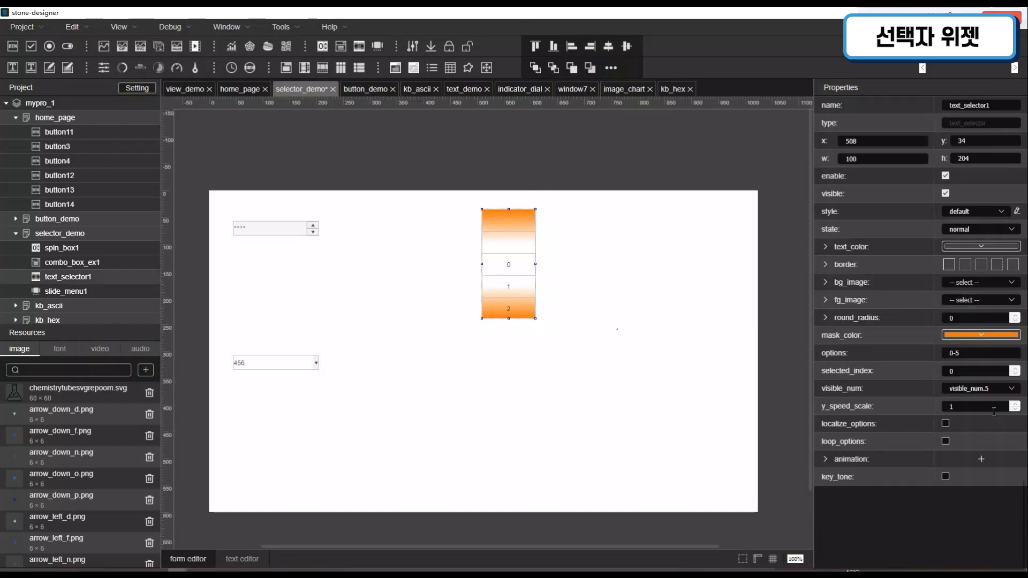
left_click(1020, 374)
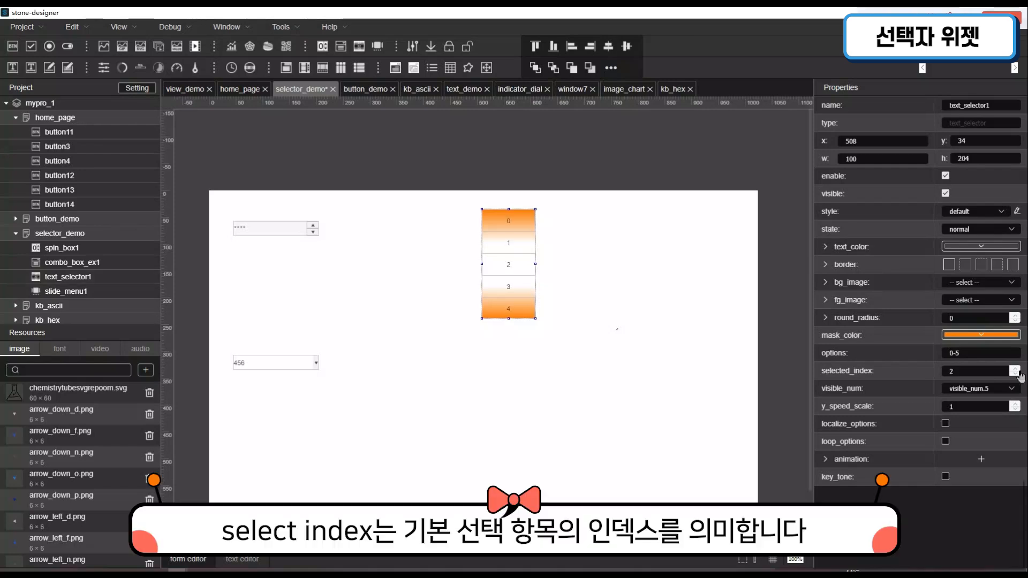
left_click(1021, 375)
left_click(1021, 374)
- Switch text_selector1's visible_num first to visible_num.3 and finally to visible_num.1
left_click(1001, 390)
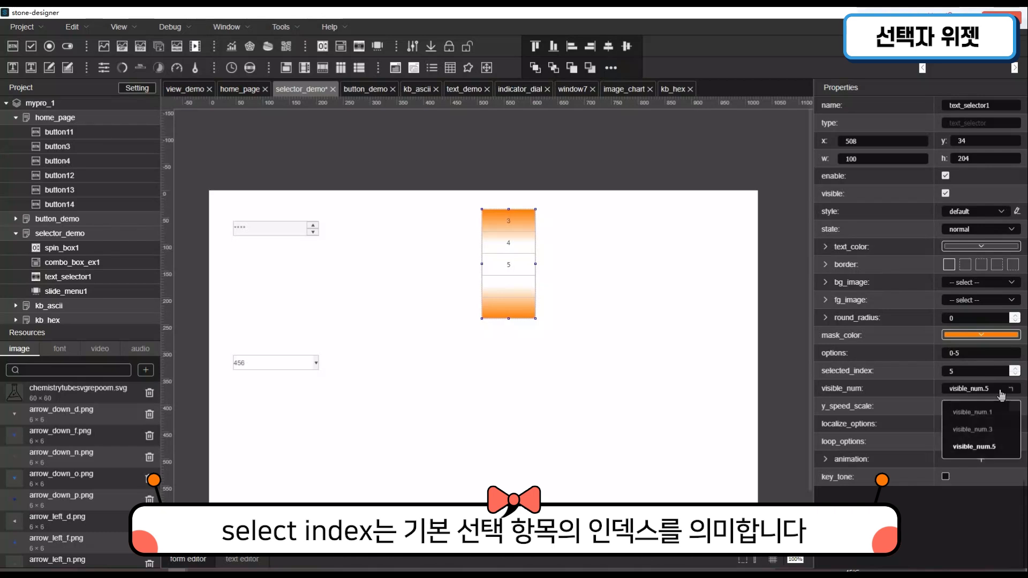
left_click(998, 432)
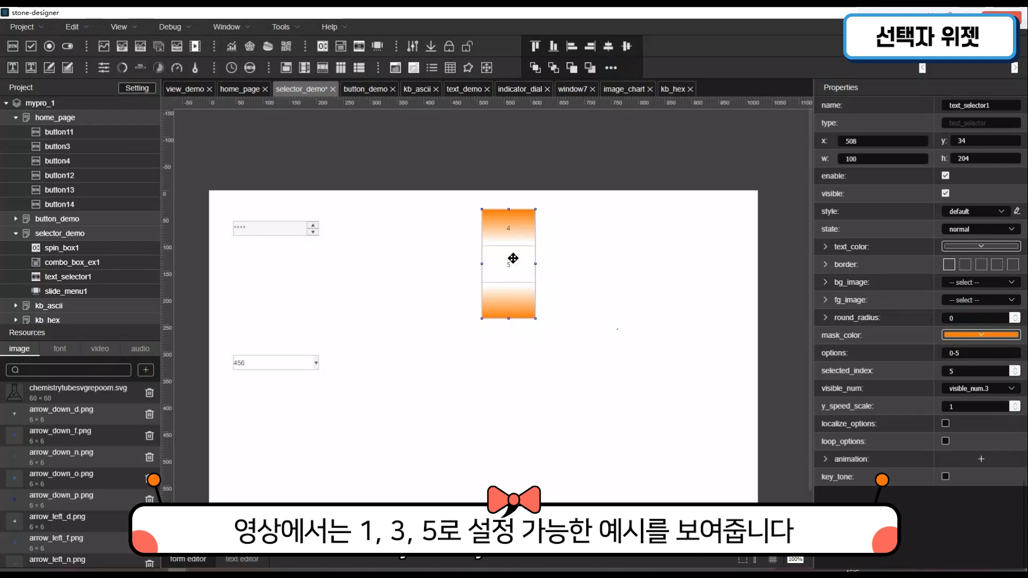
left_click(1001, 391)
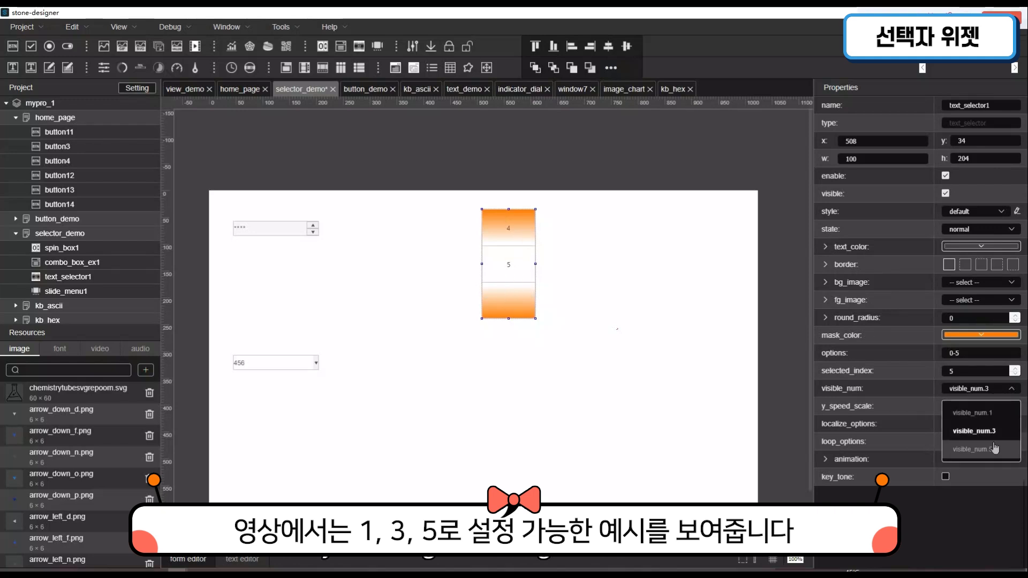
left_click(994, 417)
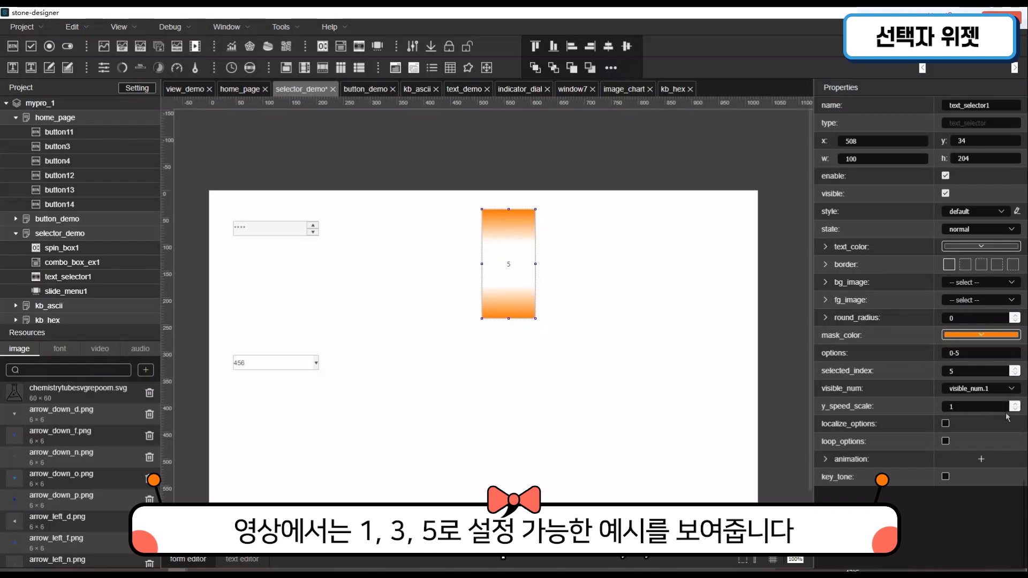
- Enable localize_options and loop_options for text_selector1, set its visible_num to visible_num.5 and deselect the widget
left_click(946, 424)
left_click(947, 442)
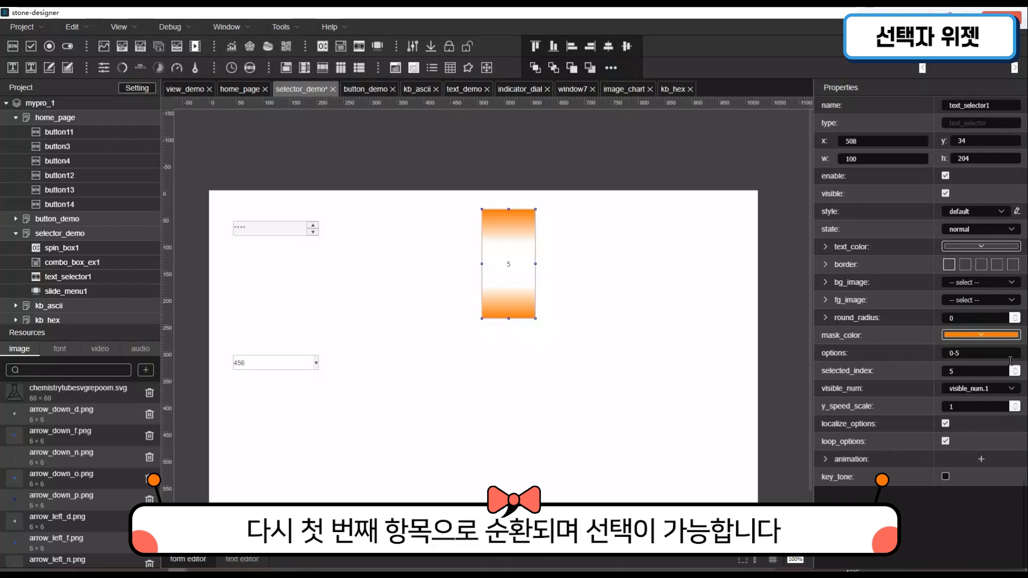
left_click(1012, 388)
left_click(990, 451)
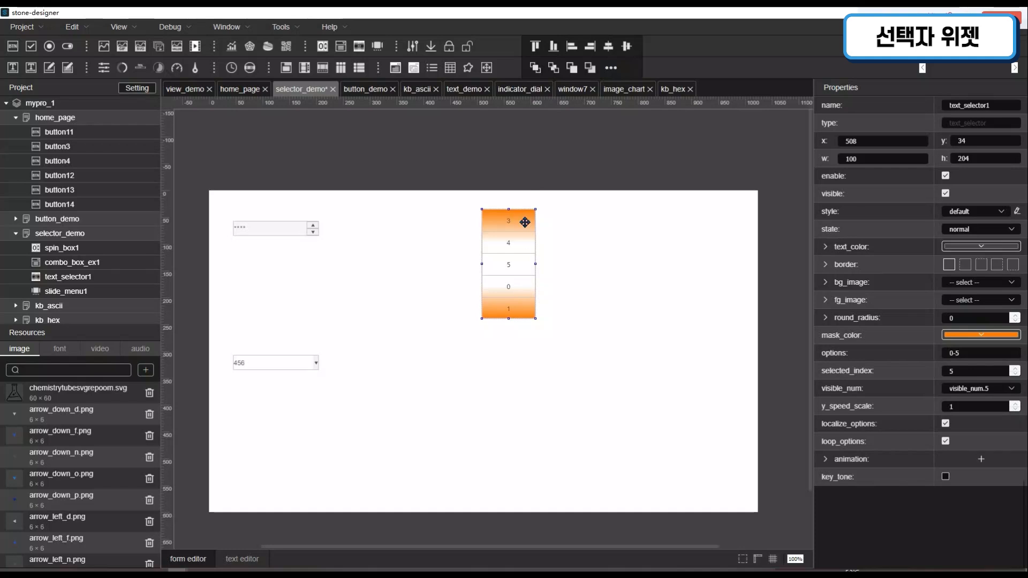
left_click(638, 317)
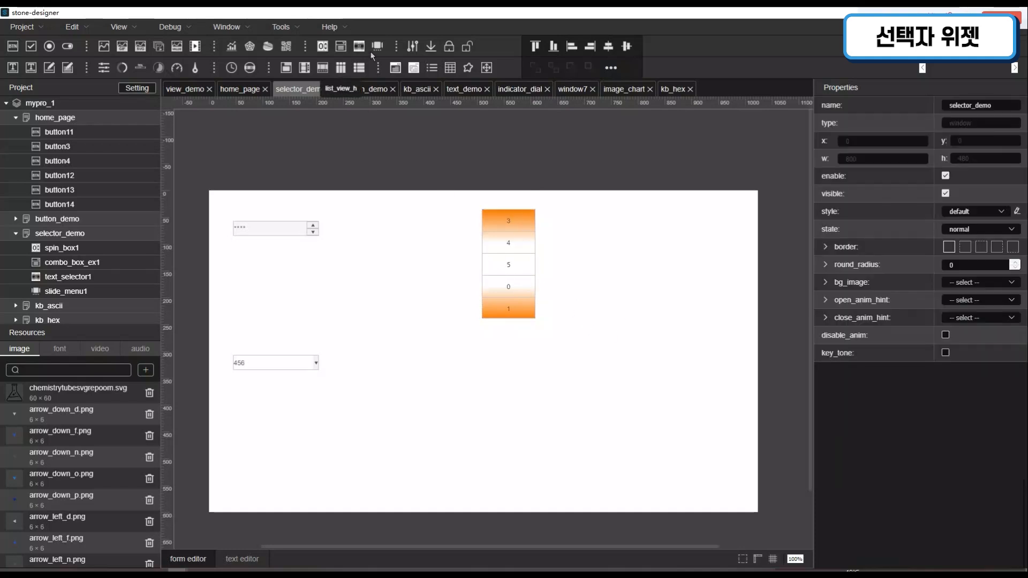
- Add a second text selector beside the orange one and set its options to 0:123;1:abc;2:bjc;
left_click_drag(371, 47, 597, 258)
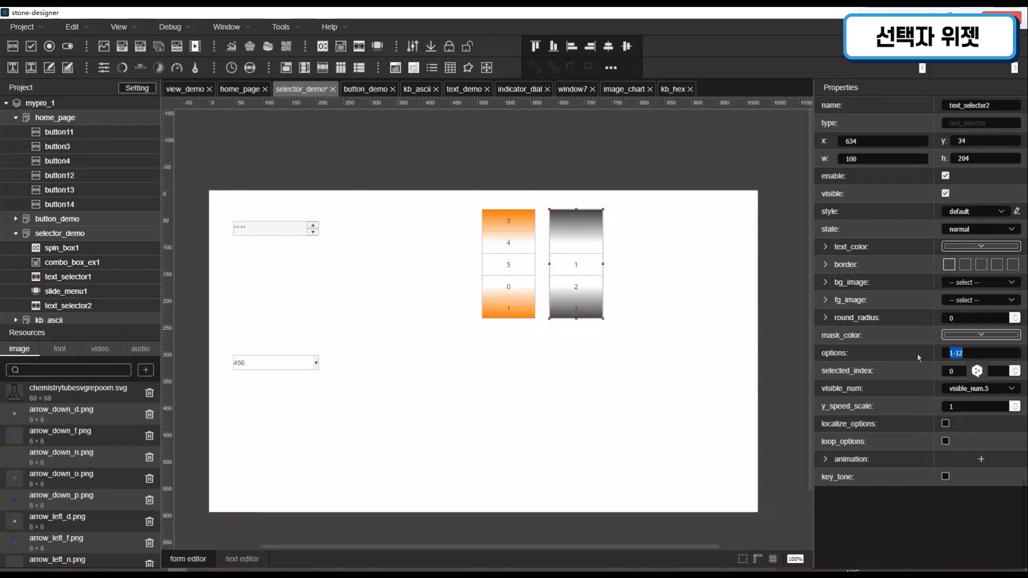
type("0: ")
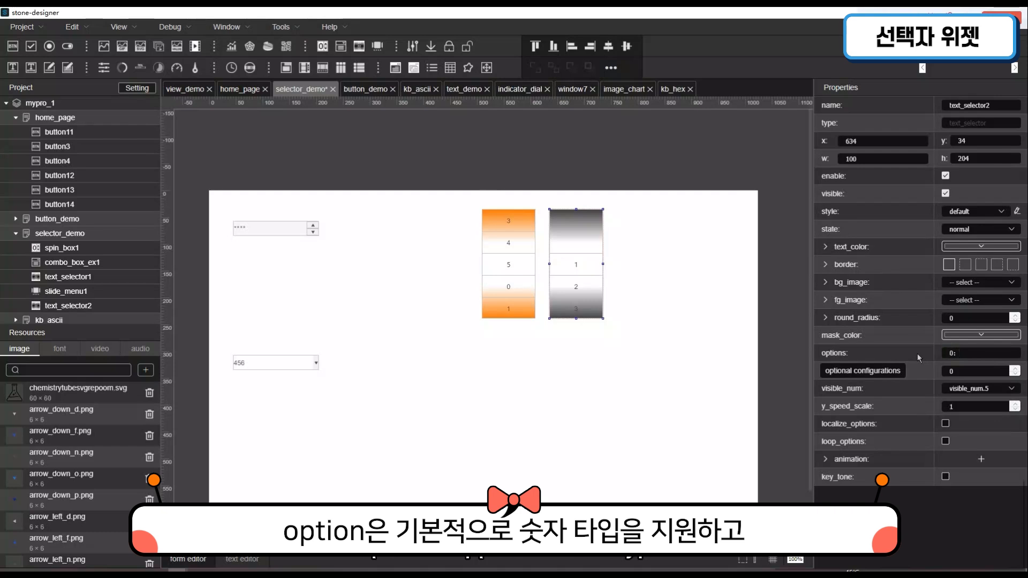
type(":123")
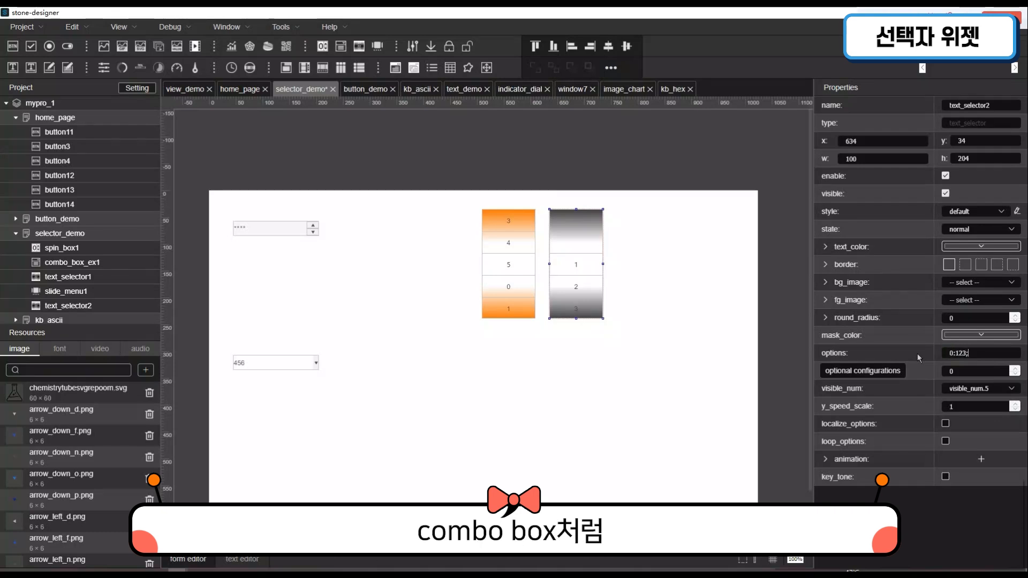
type(";1:ab")
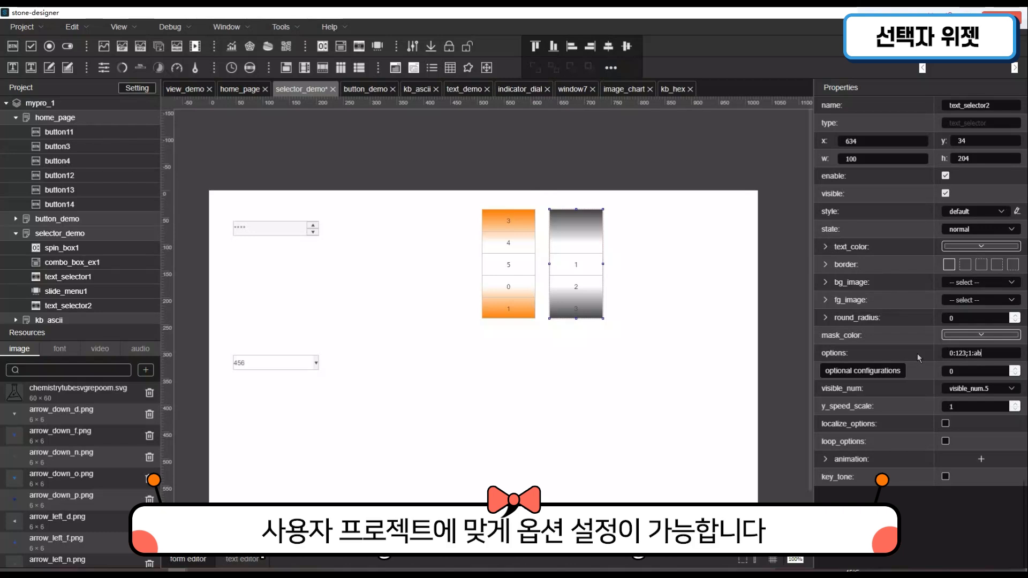
type("c;2:bjc'")
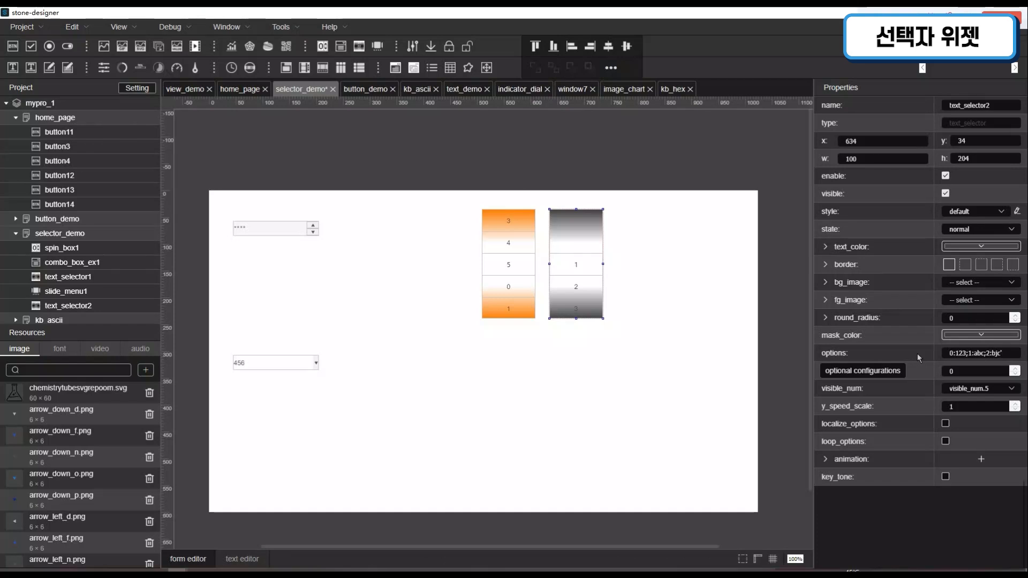
key("Return")
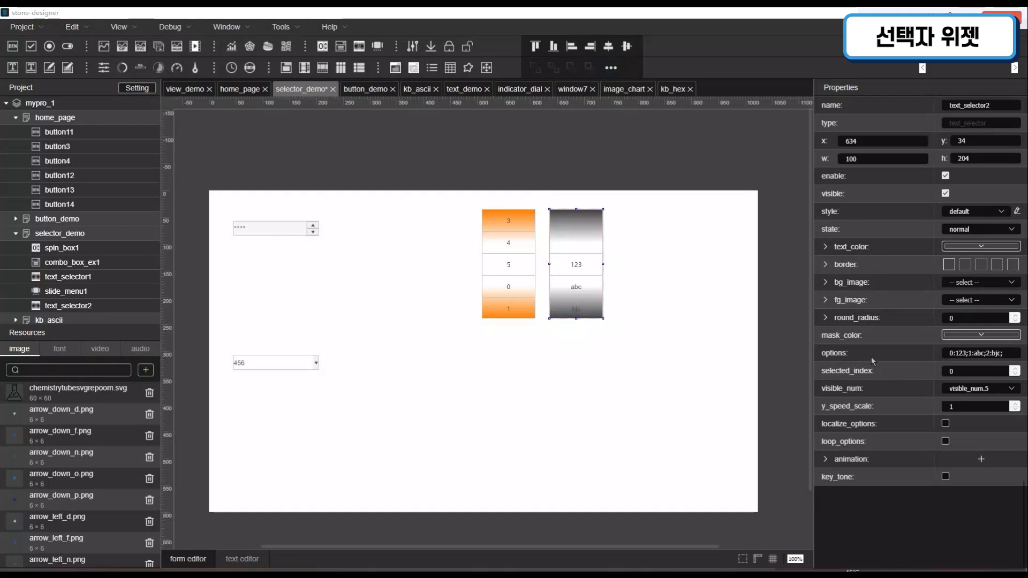
left_click(589, 375)
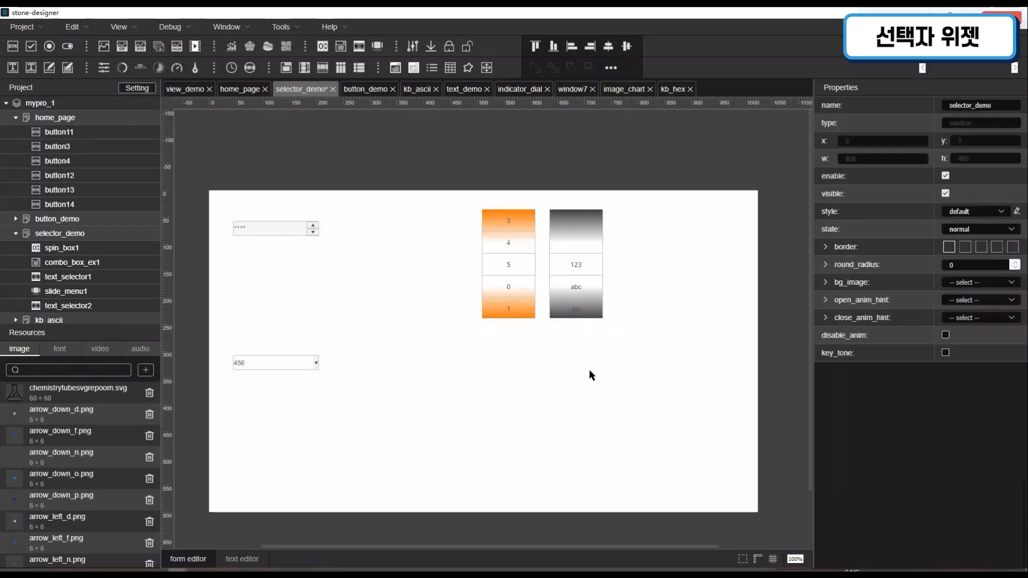
- Add a button as a child of slide_menu1 and enlarge the slide menu to about 372 by 129
left_click(532, 416)
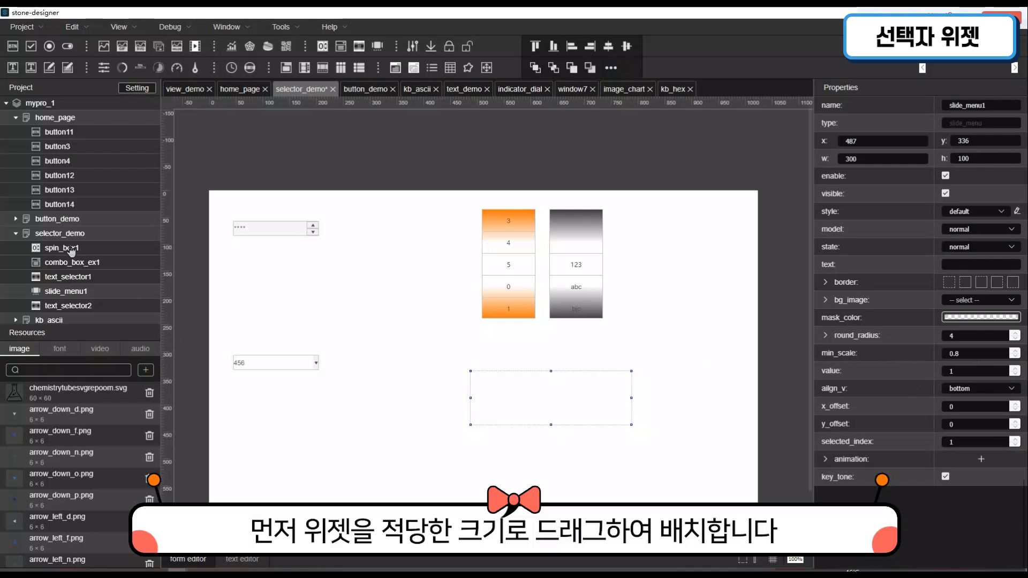
scroll(71, 251, "down", 2)
right_click(65, 220)
mouse_move(110, 405)
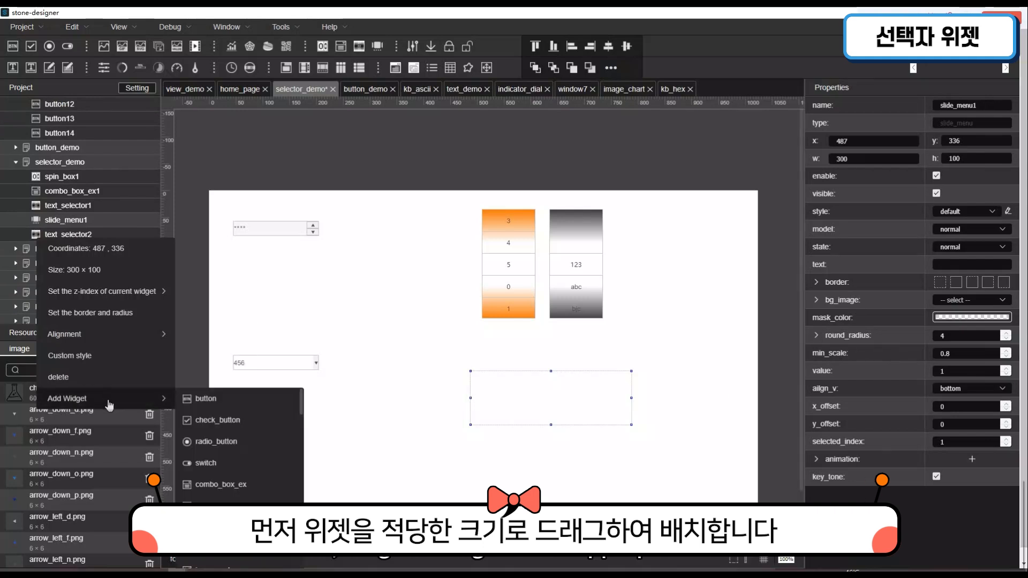
left_click(211, 400)
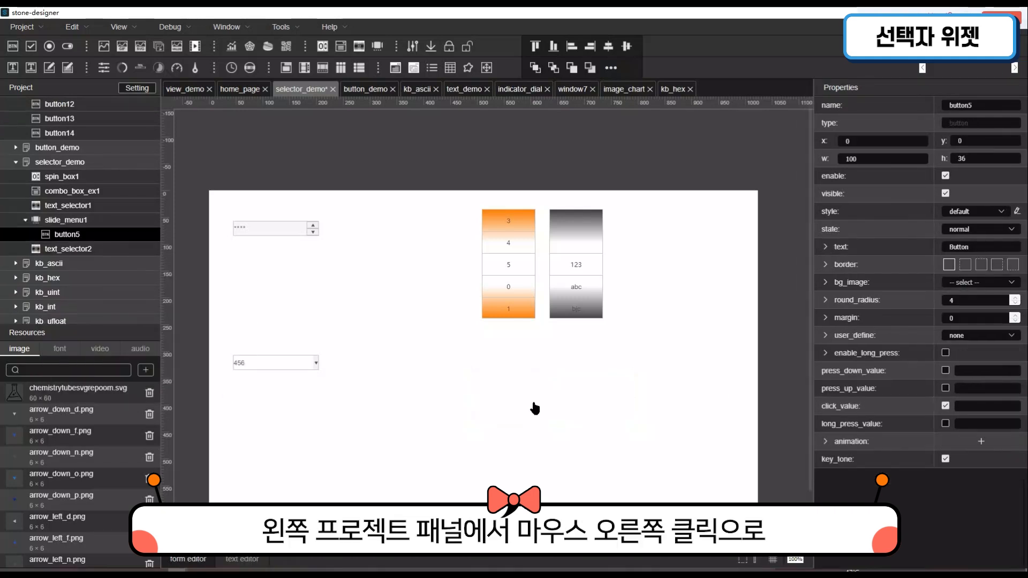
left_click(535, 409)
left_click_drag(632, 424, 670, 441)
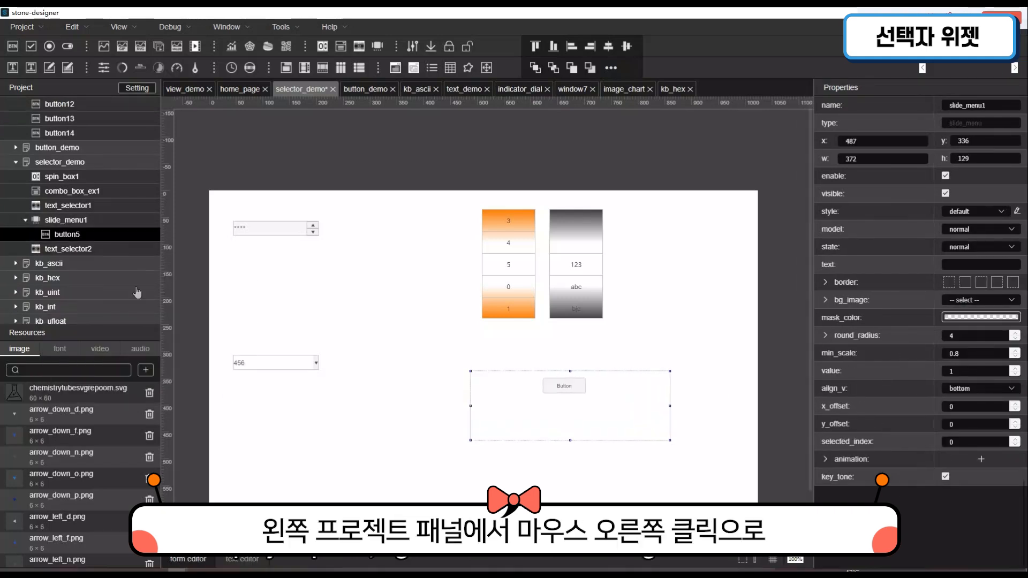
- Add a check_button, radio_button, switch and combo_box_ex inside slide_menu1, and widen the slide menu to about 411
right_click(76, 225)
mouse_move(123, 402)
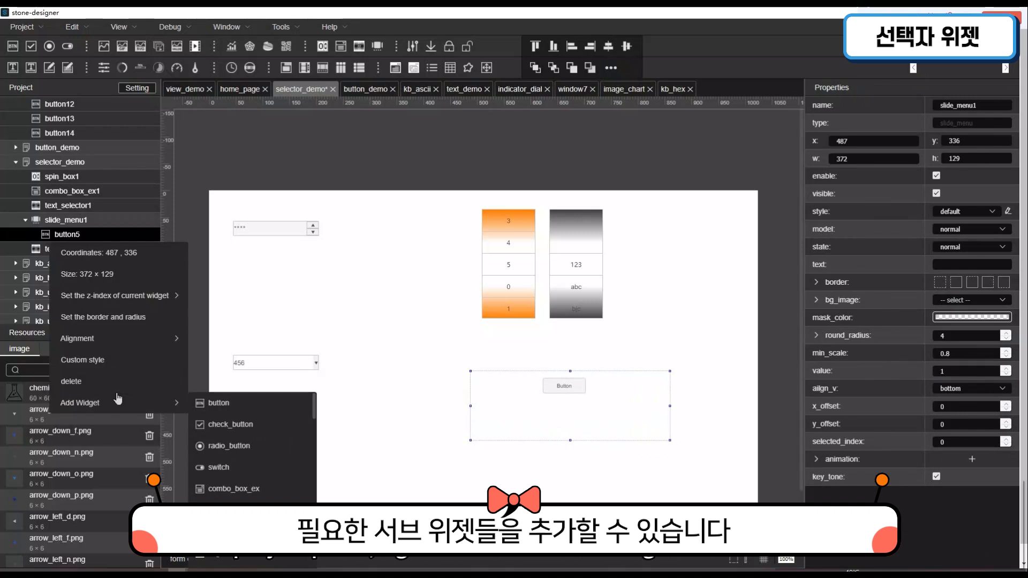
left_click(251, 428)
right_click(86, 224)
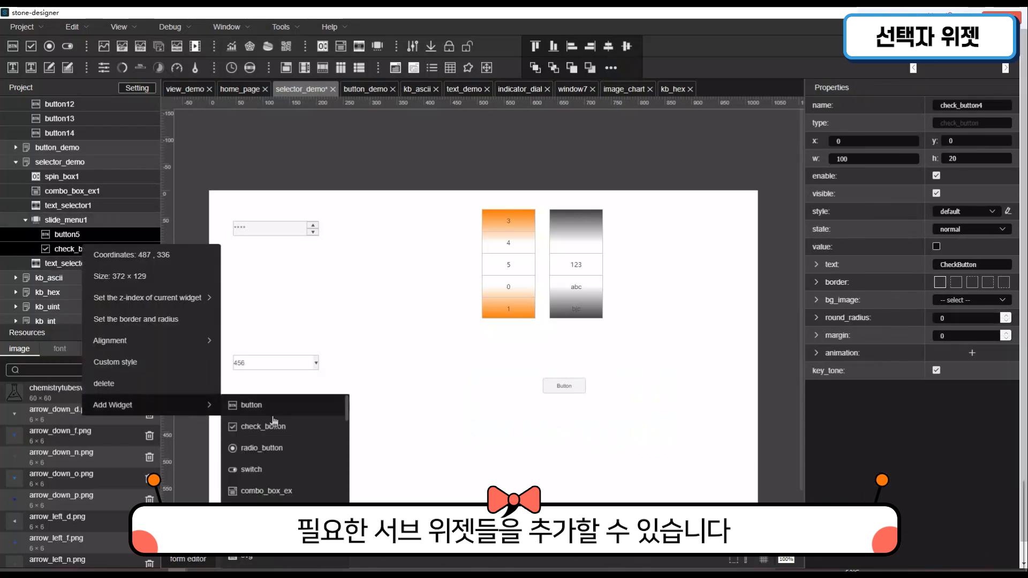
left_click(262, 447)
right_click(60, 219)
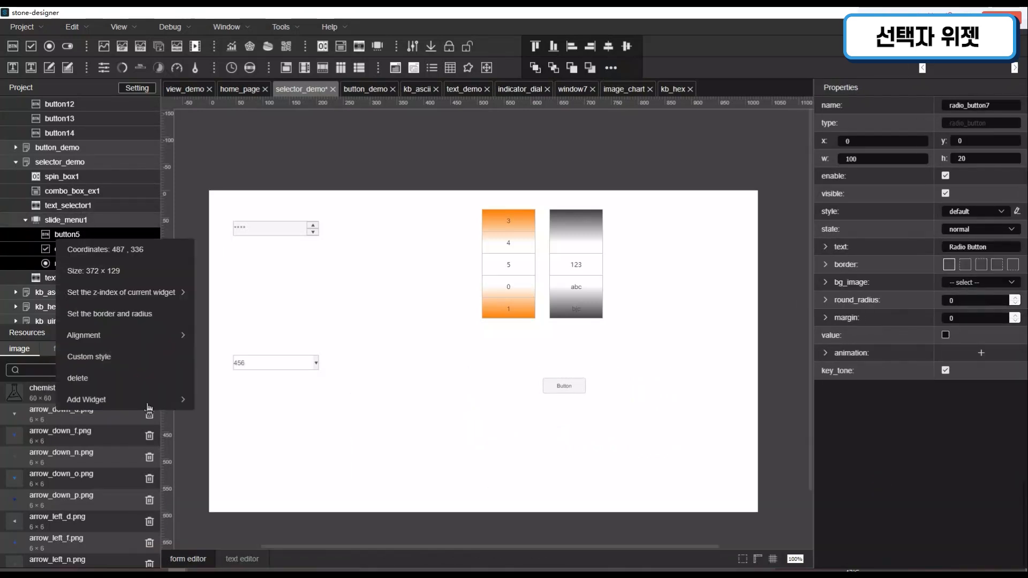
left_click(262, 466)
right_click(80, 221)
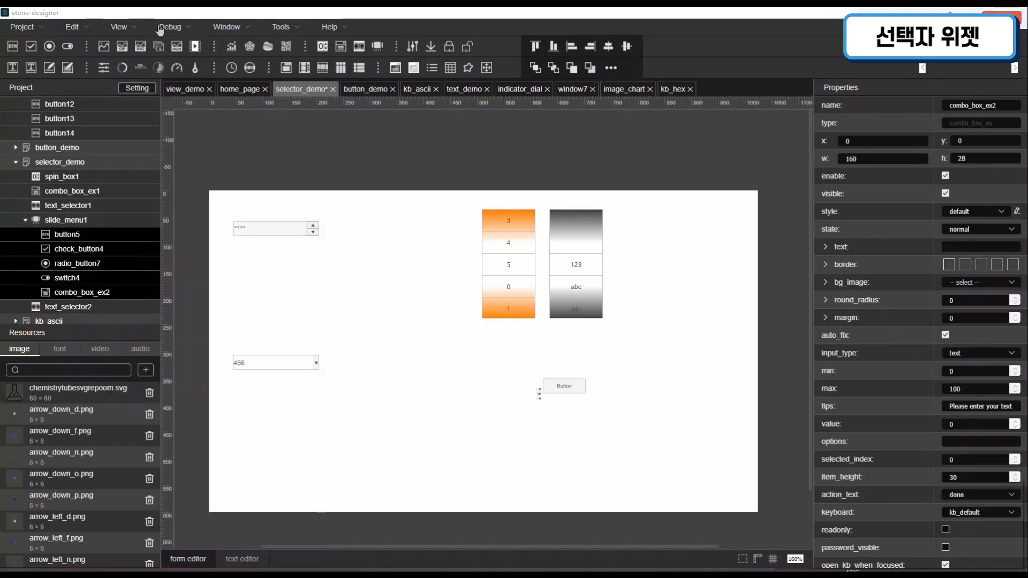
left_click(570, 390)
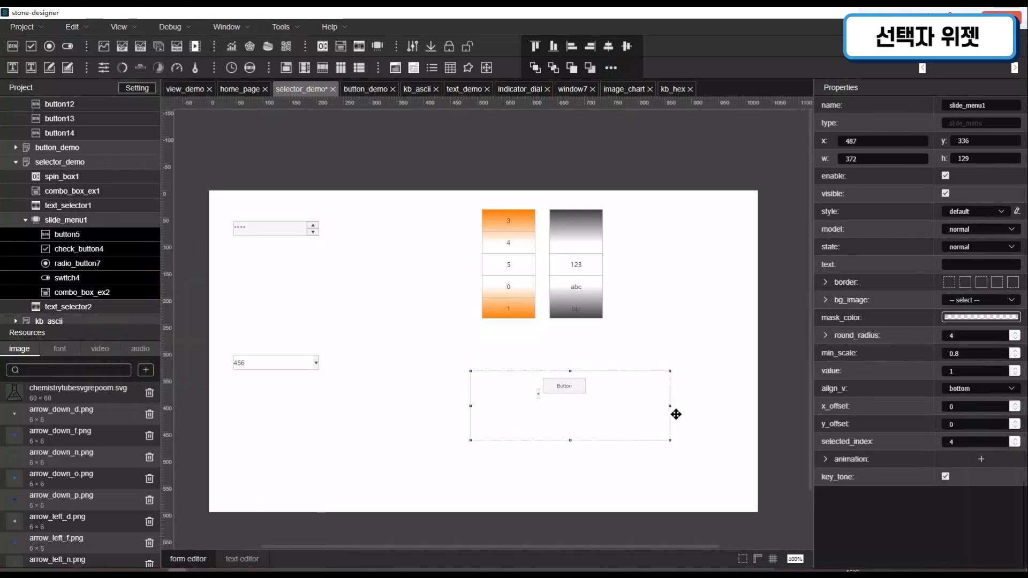
left_click_drag(678, 414, 699, 416)
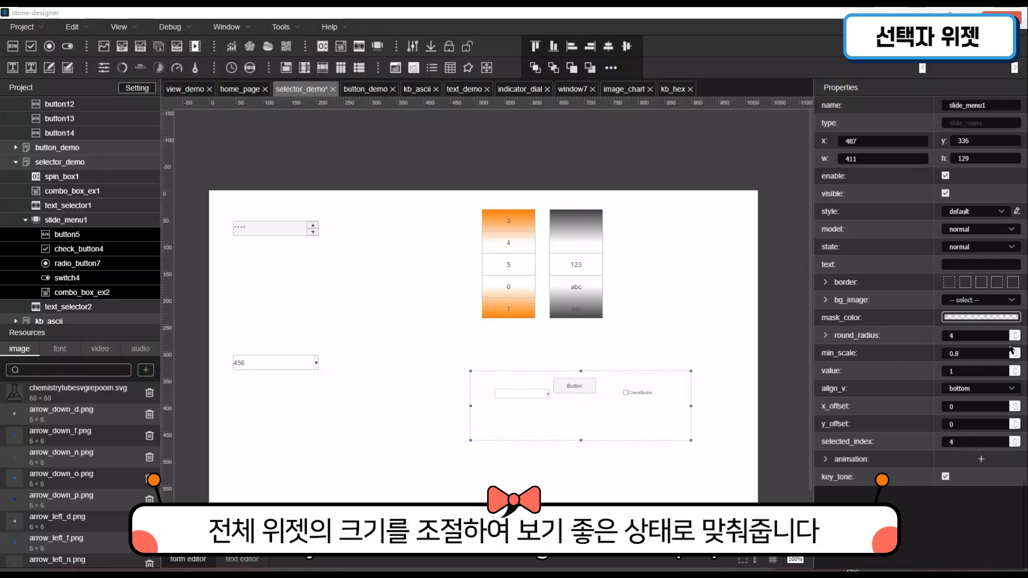
- Set slide_menu1's min_scale first to 0.1 and finally to 0.9
double_click(977, 359)
type("0.")
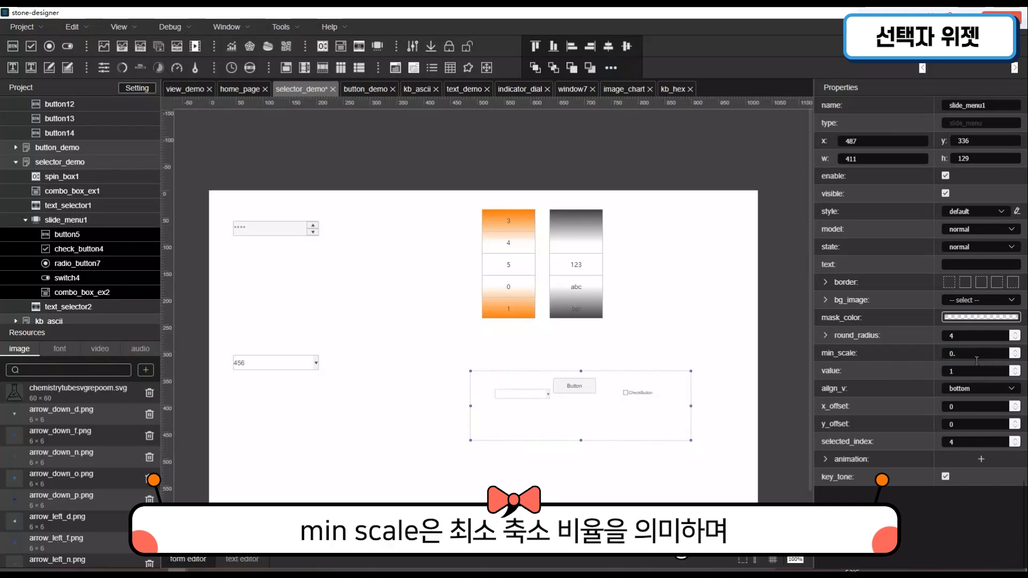
type("1")
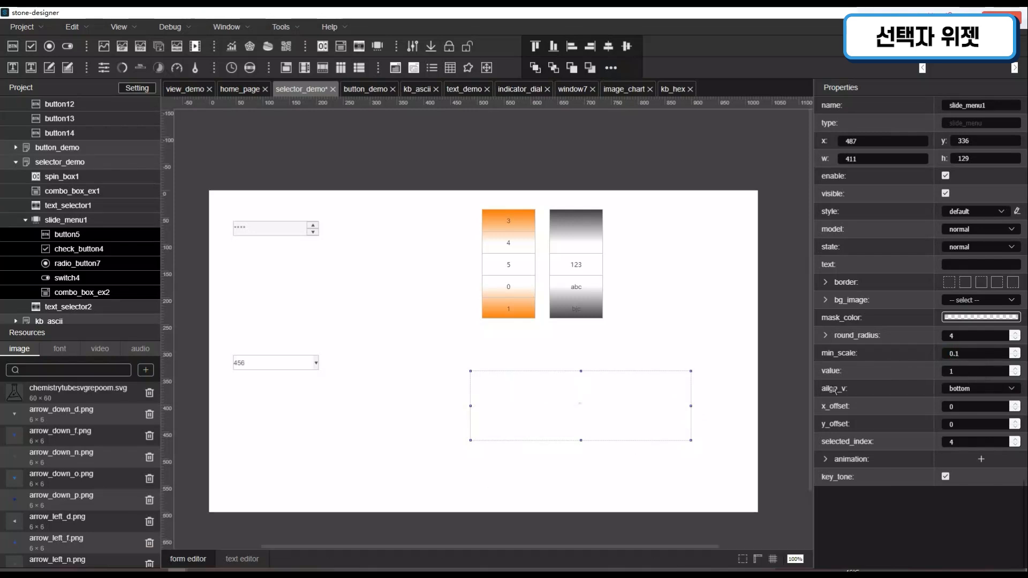
key("BackSpace")
type("5")
type("9")
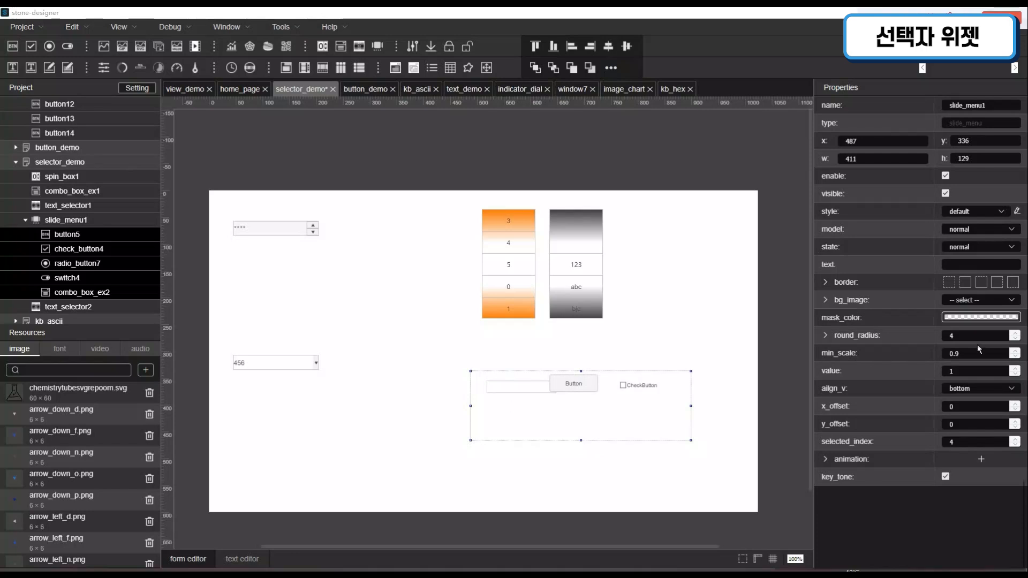
left_click(978, 371)
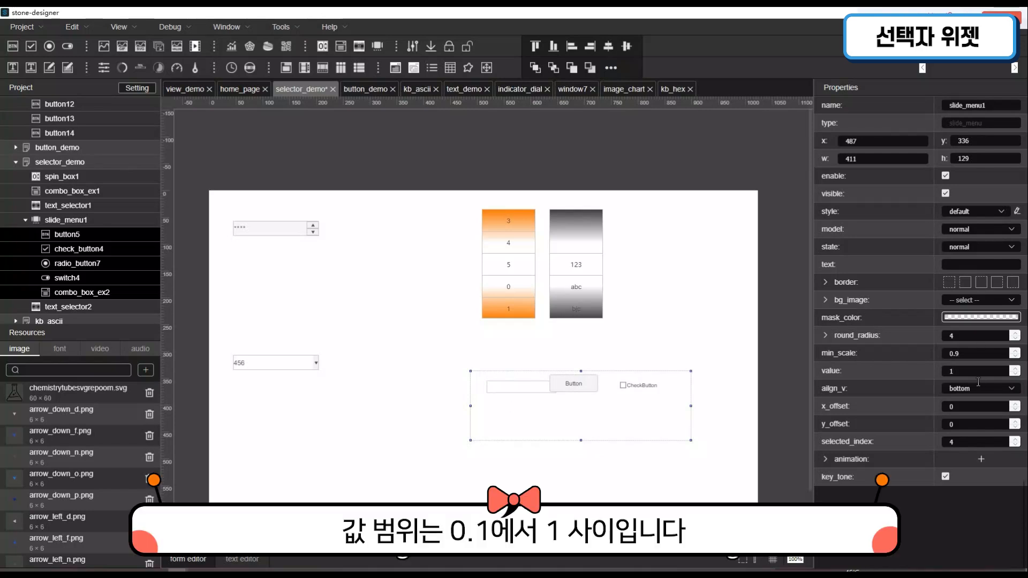
- Set slide_menu1's value to 4 and switch its vertical alignment through middle, top and bottom, ending on auto
left_click(1021, 369)
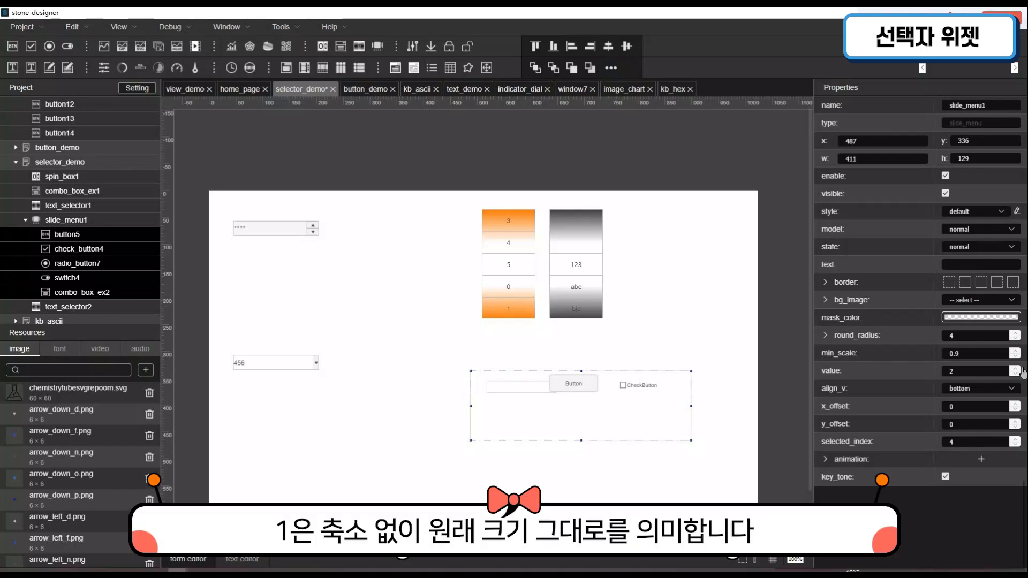
left_click(1021, 369)
left_click(1021, 369)
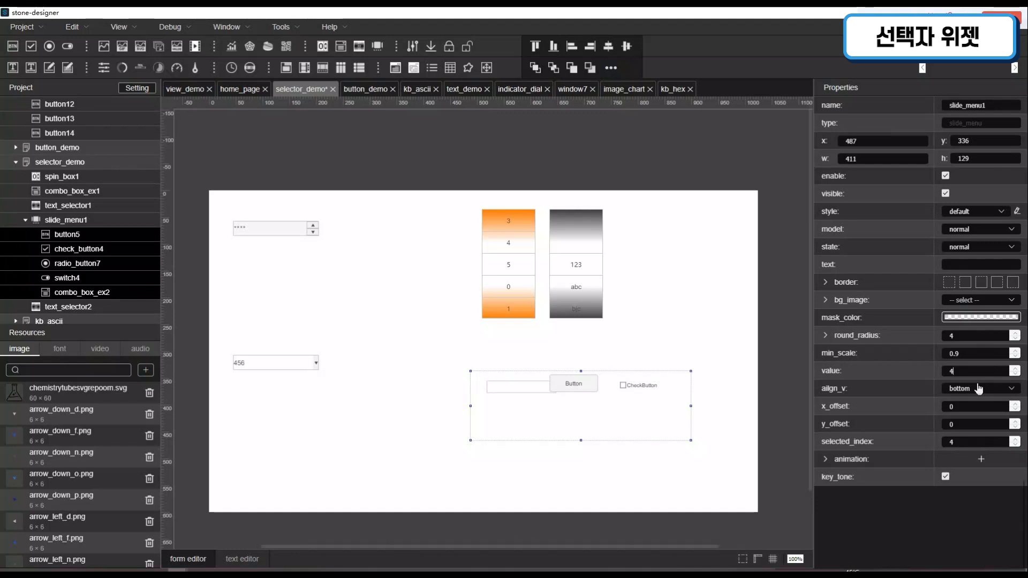
left_click(979, 387)
left_click(982, 413)
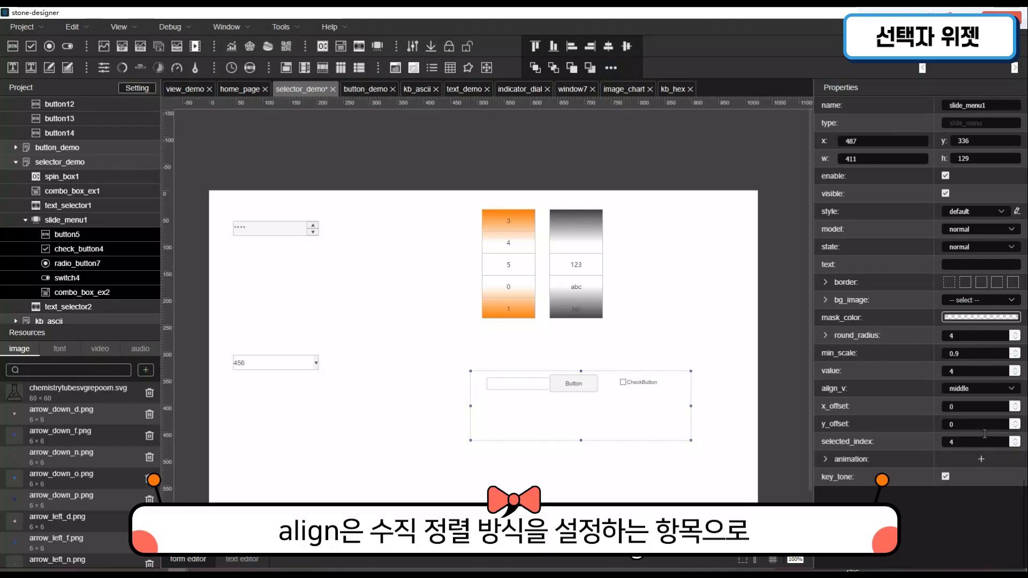
left_click(980, 395)
left_click(982, 403)
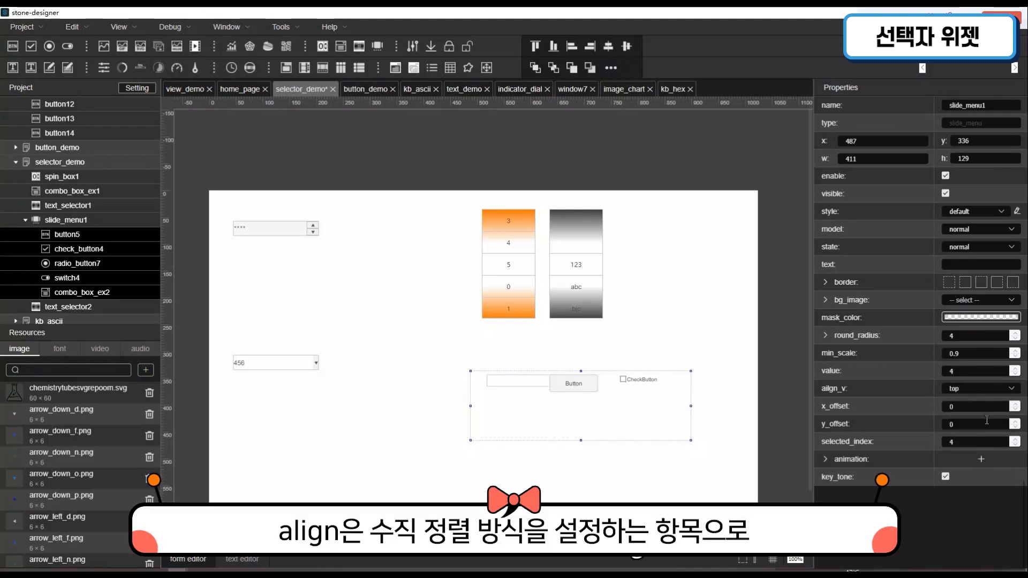
left_click(989, 395)
left_click(981, 468)
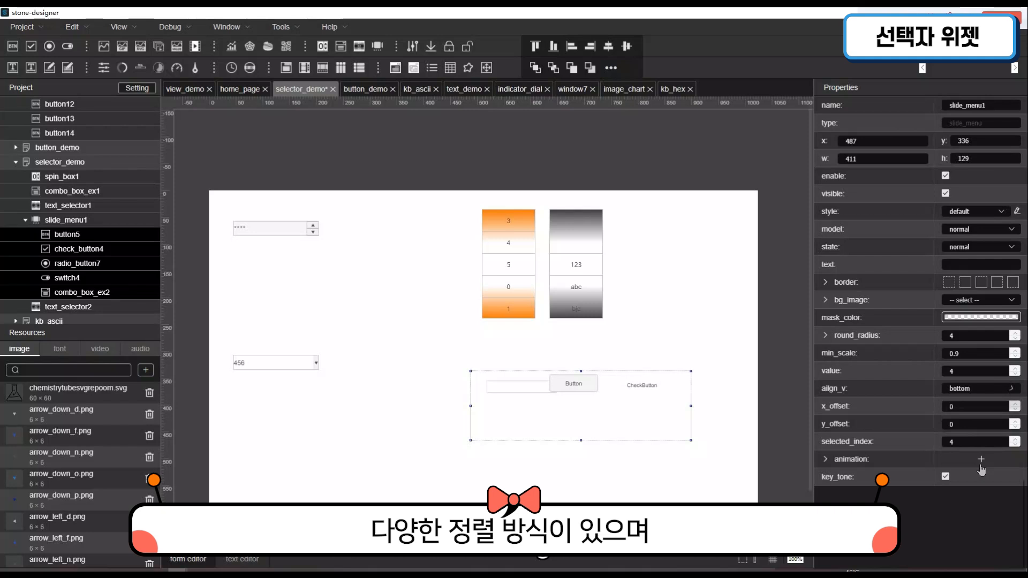
left_click(989, 396)
left_click(989, 424)
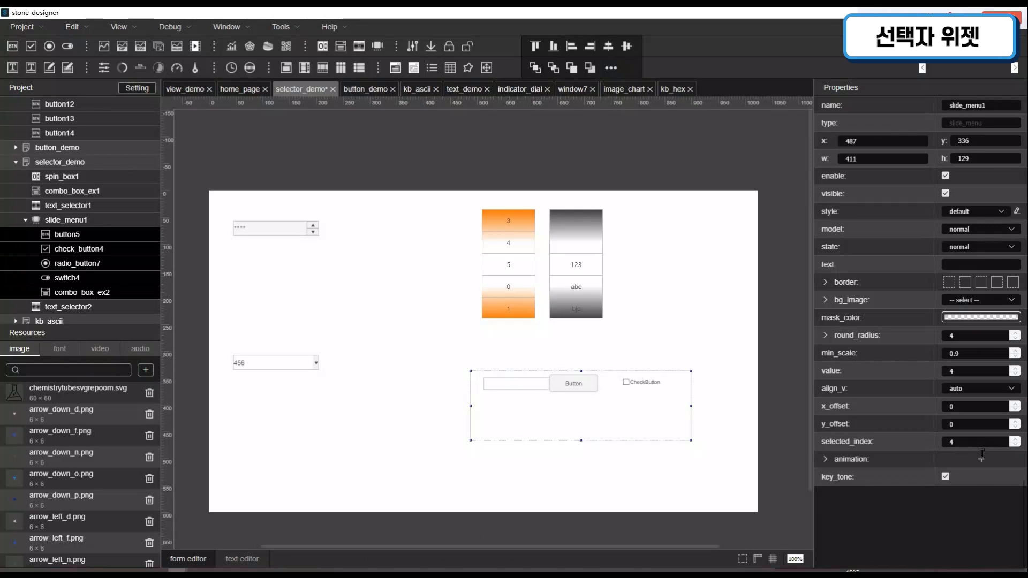
- Set slide_menu1's selected_index first to 3 and finally to 0, and deselect the slide menu
double_click(950, 451)
type("1")
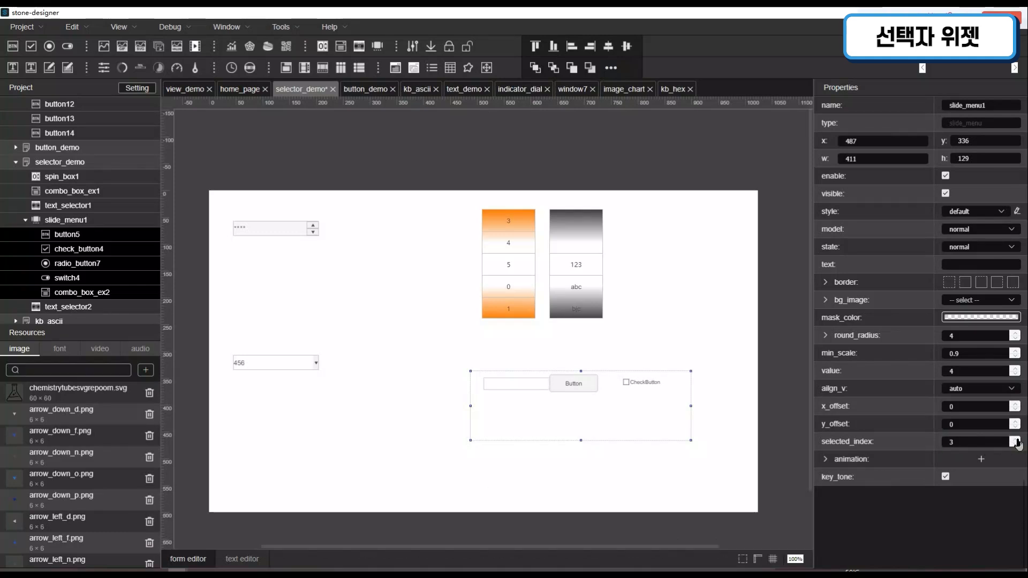
left_click(619, 457)
left_click(600, 419)
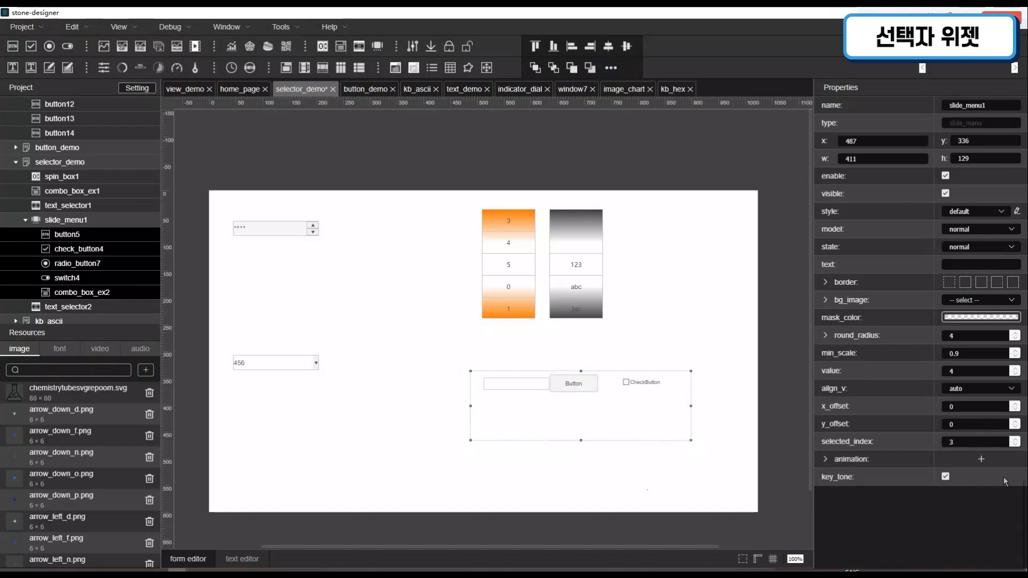
left_click(1016, 445)
left_click(1016, 445)
left_click(1016, 445)
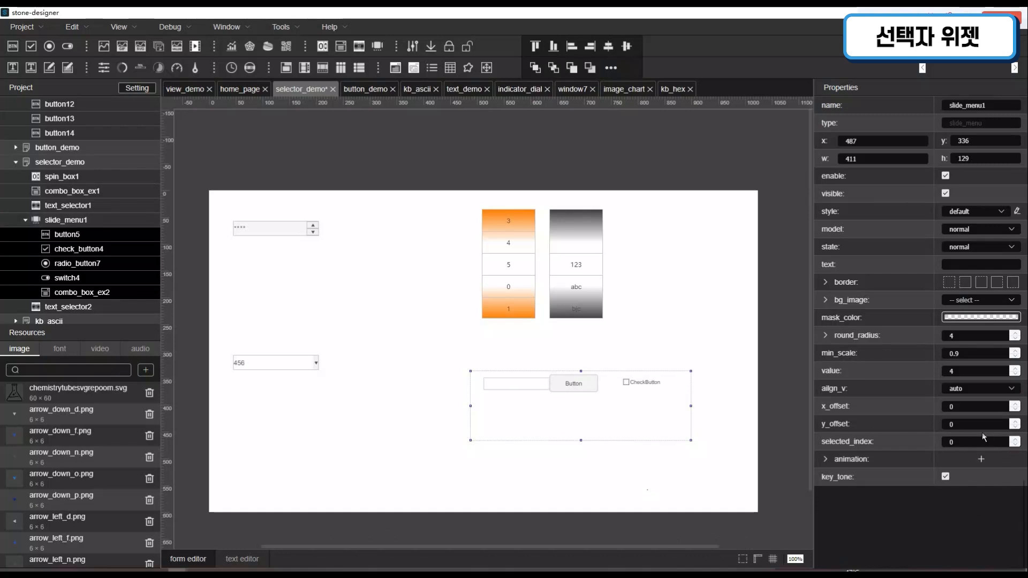
left_click(587, 477)
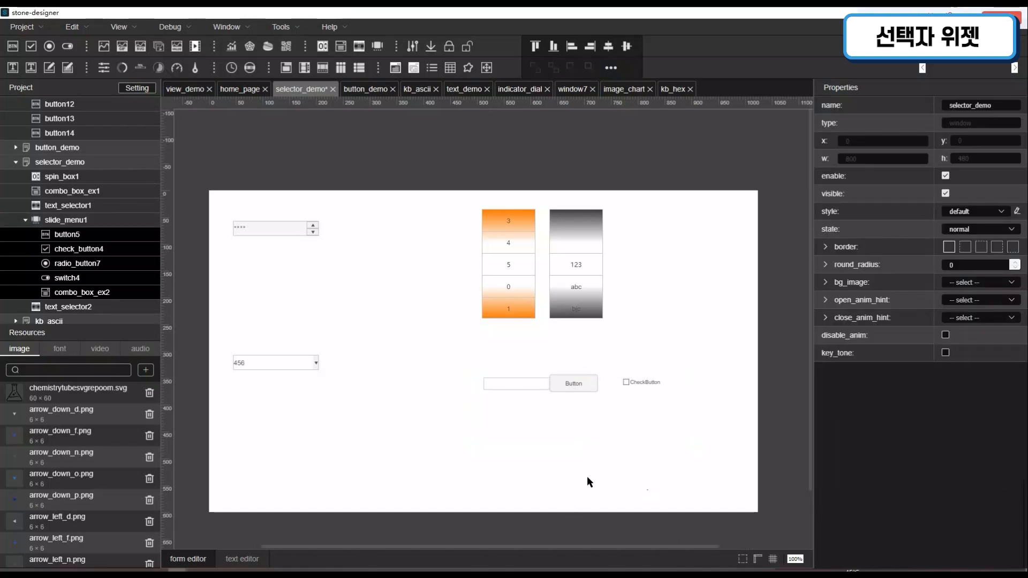